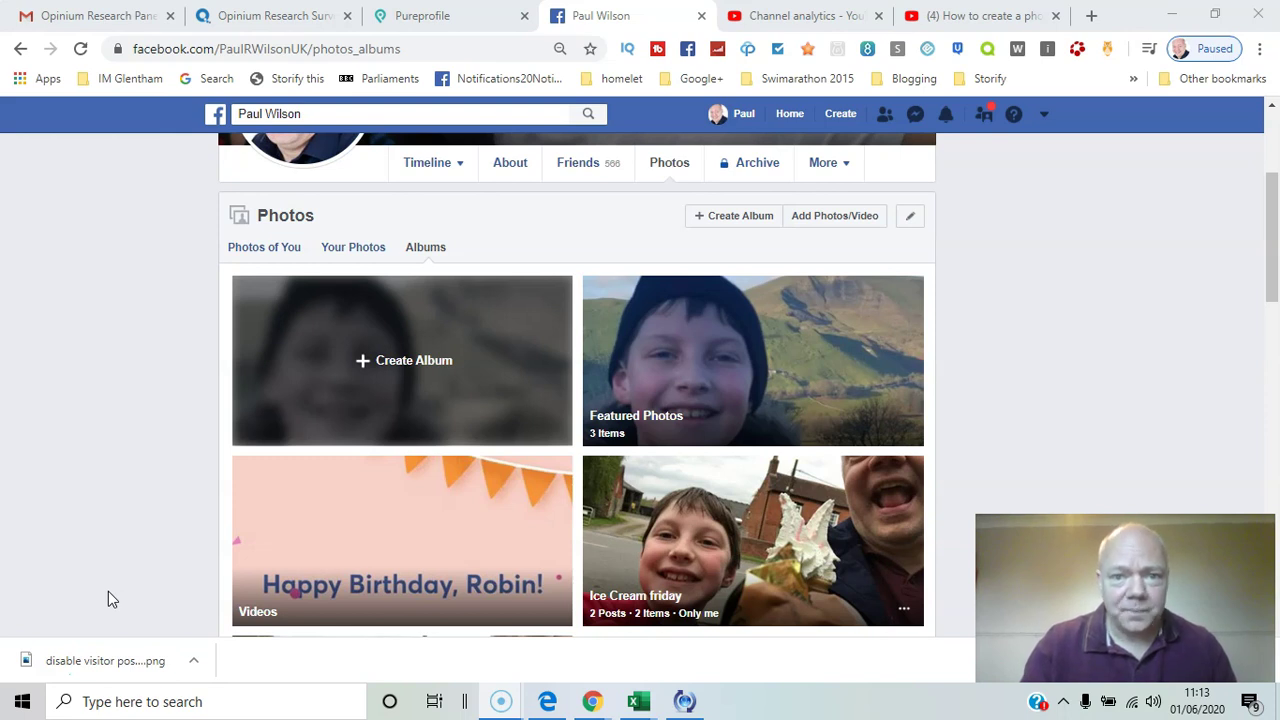
# Step: Open your profile's Photos tab and scroll to the grid of photos of you
pyautogui.click(742, 115)
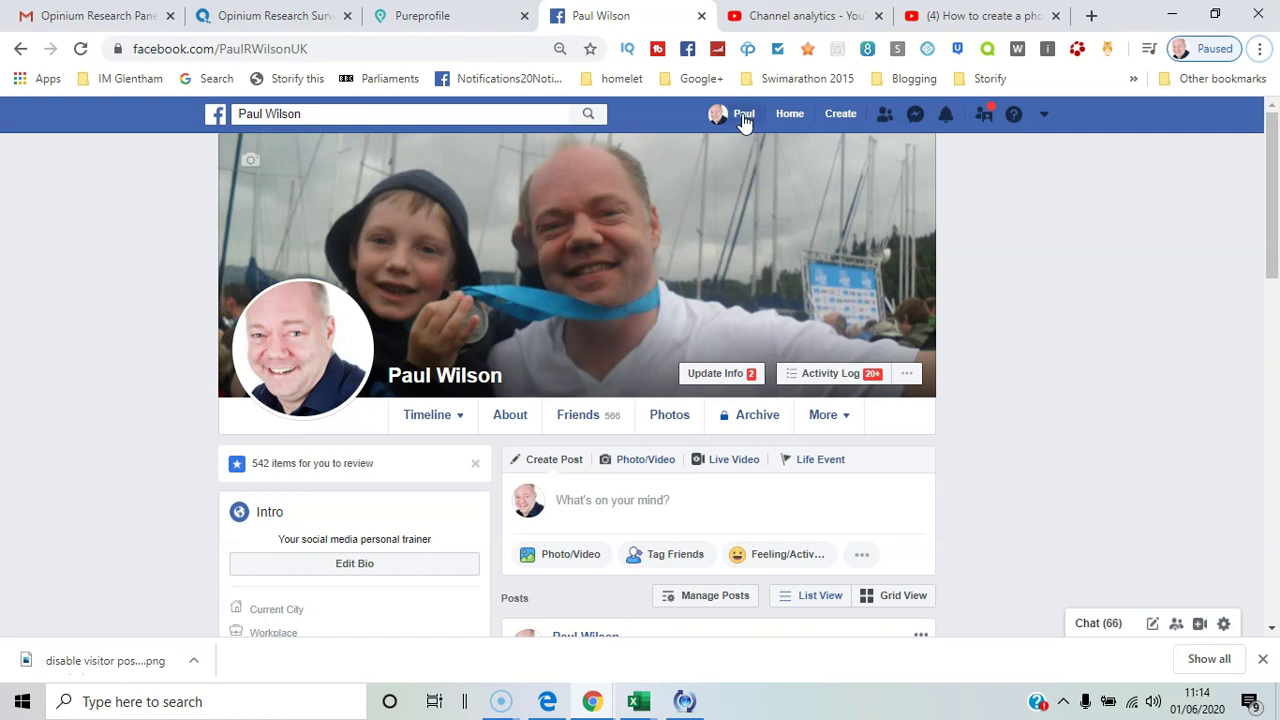
pyautogui.click(663, 418)
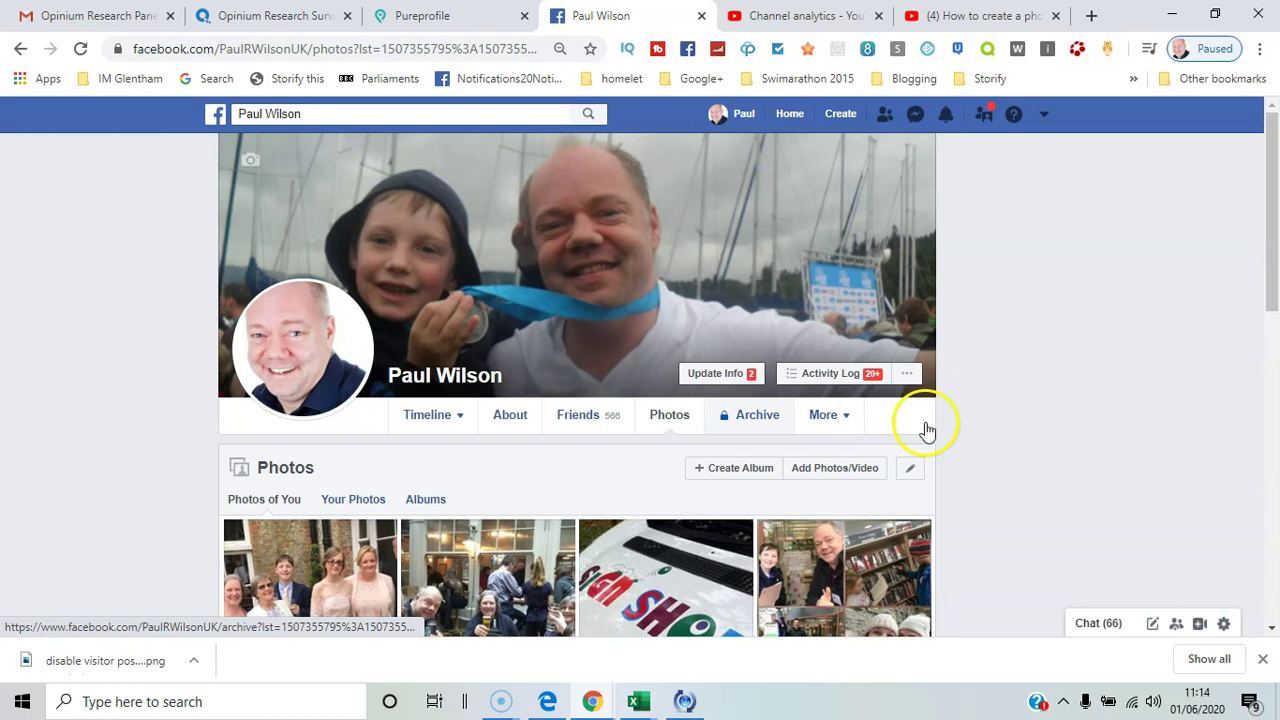
pyautogui.moveTo(1271, 257); pyautogui.dragTo(1273, 313)
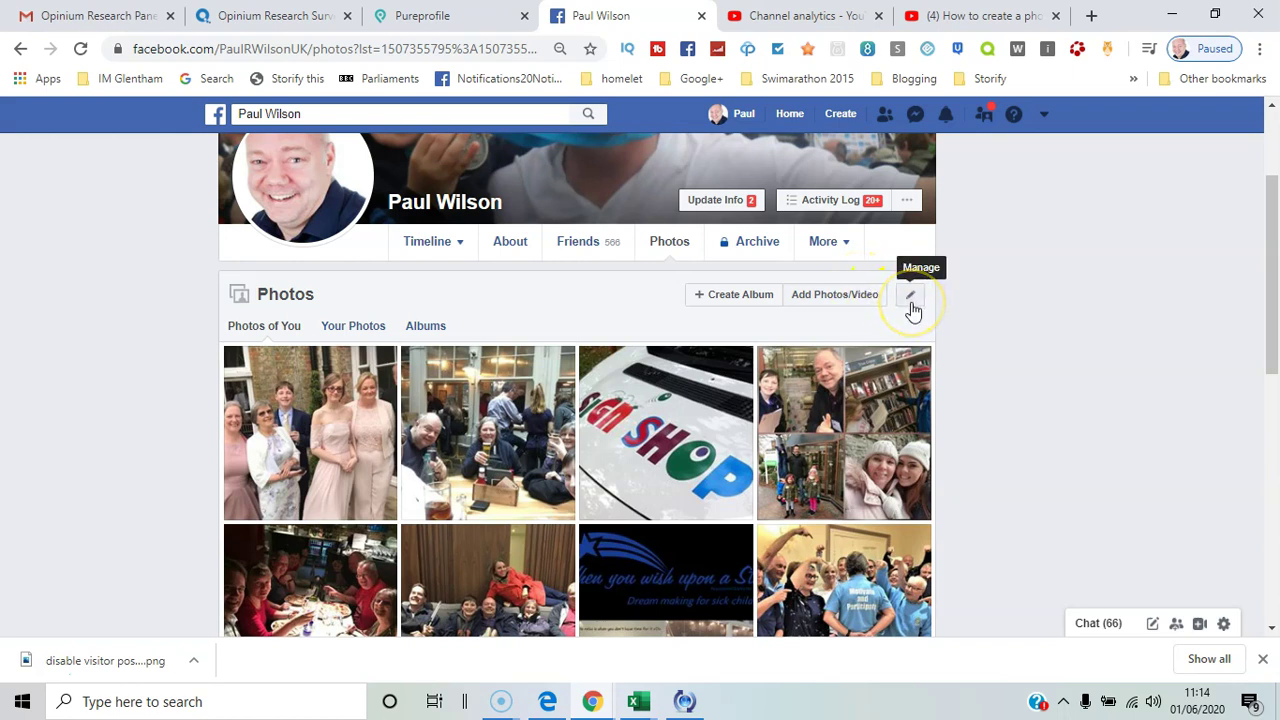
# Step: Create a new album and upload IMG_1502 from the Cruise 2017 pictures folder
pyautogui.click(720, 300)
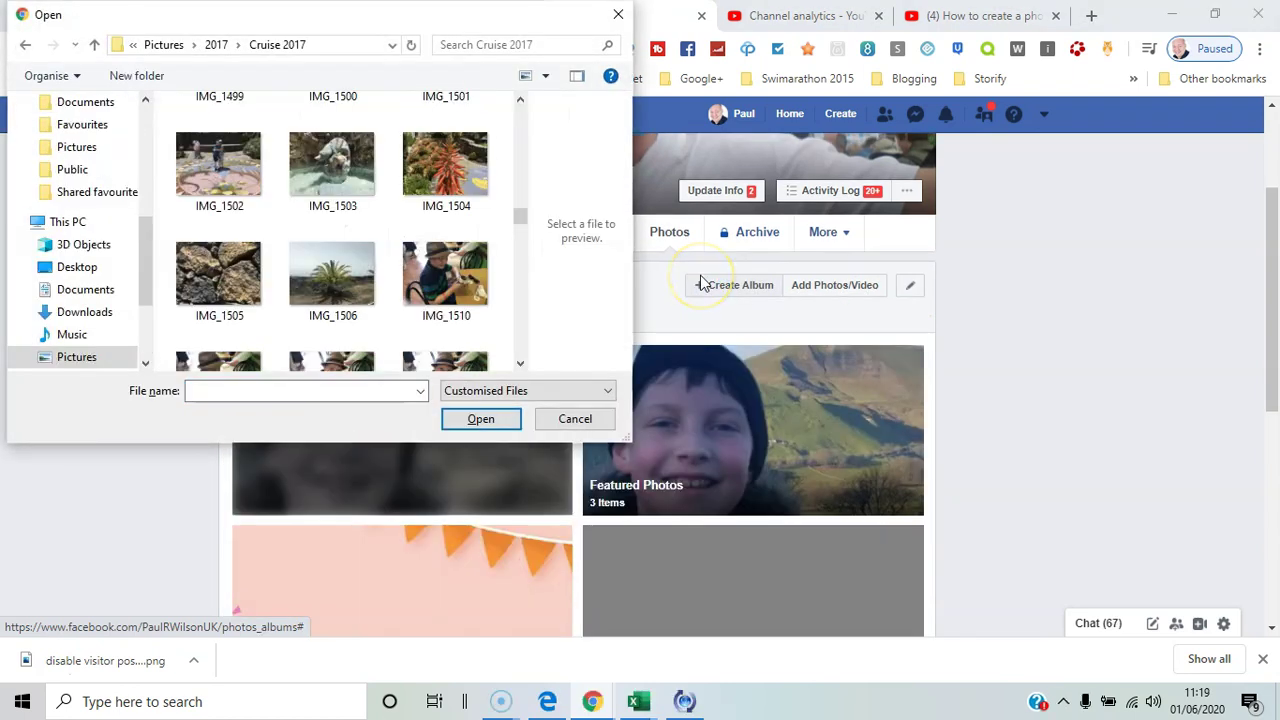
pyautogui.click(229, 167)
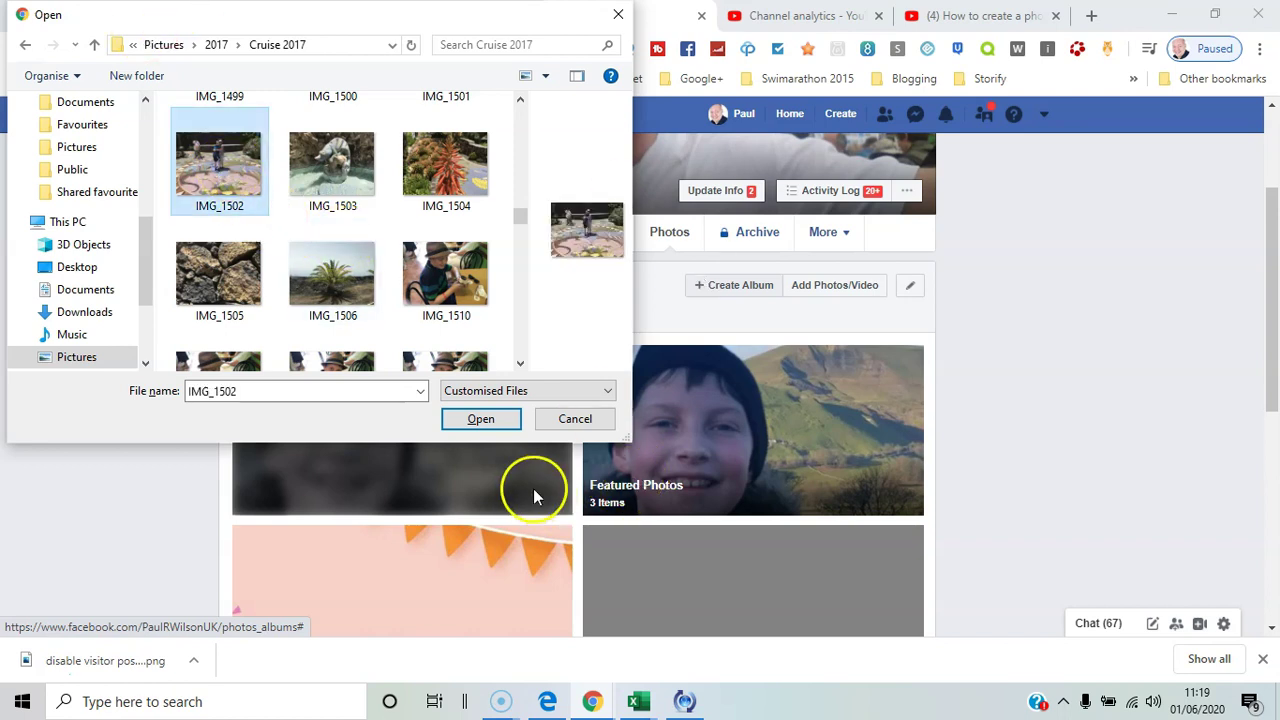
pyautogui.click(488, 424)
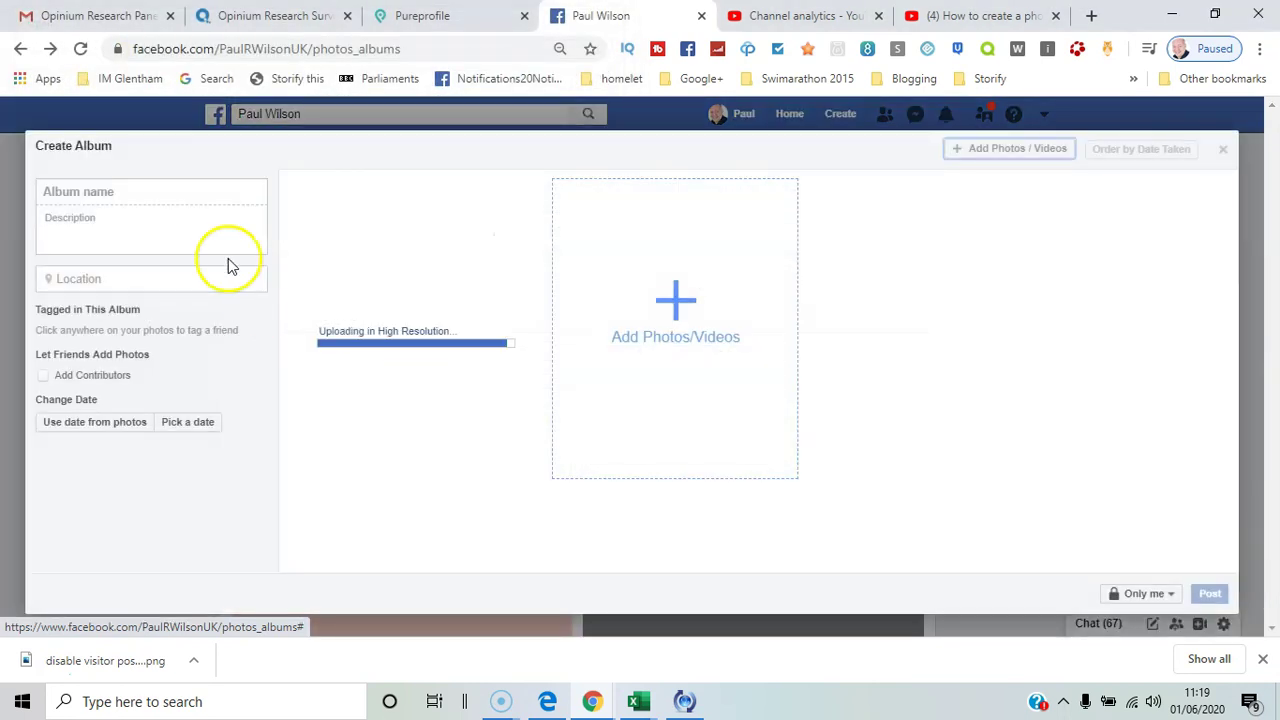
# Step: Title the album 'Cruise 2017', describe it as 'holiday pictures from cruise', and set location Madeira
pyautogui.click(122, 196)
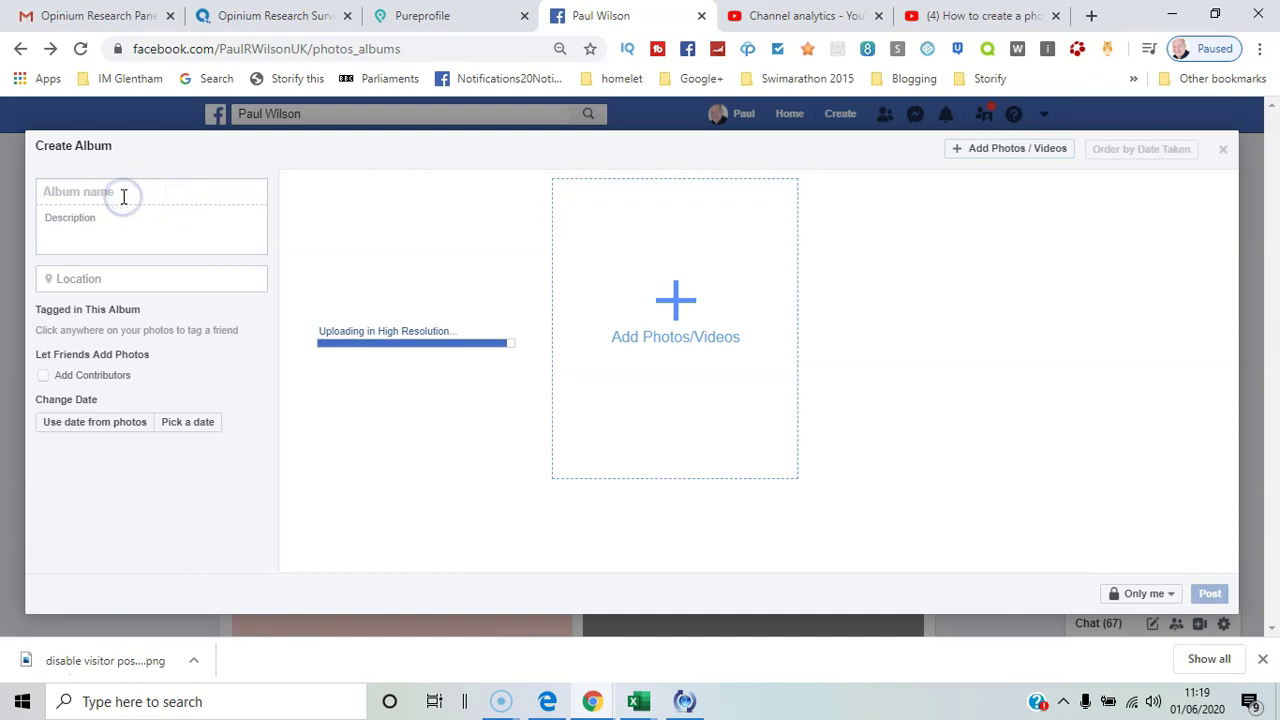
pyautogui.write('Cruise 2017')
pyautogui.click(112, 230)
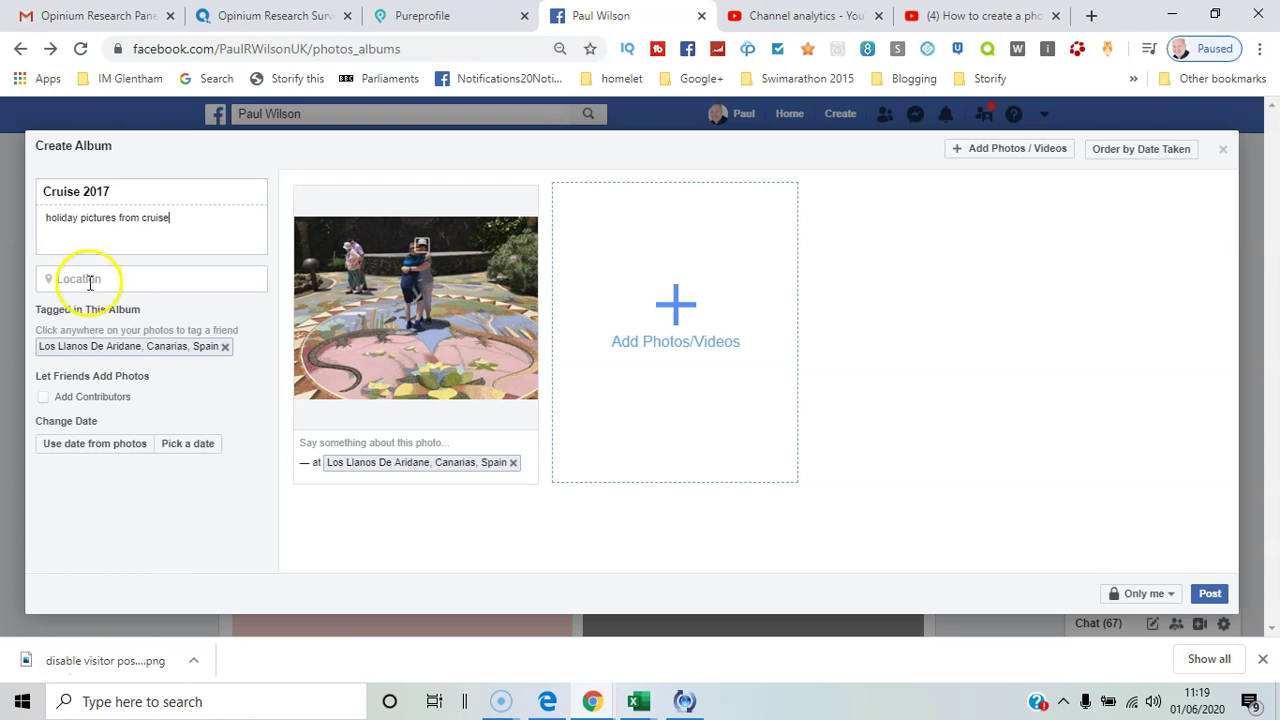
pyautogui.click(89, 280)
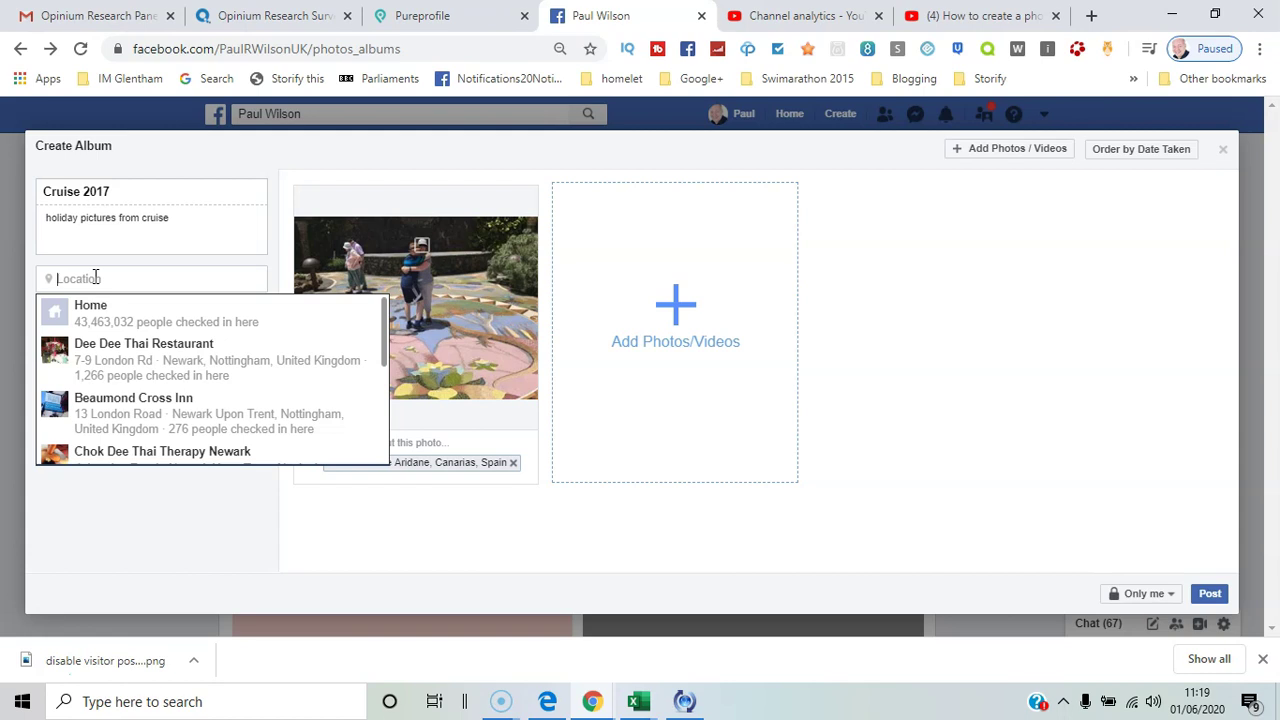
pyautogui.write('madeir')
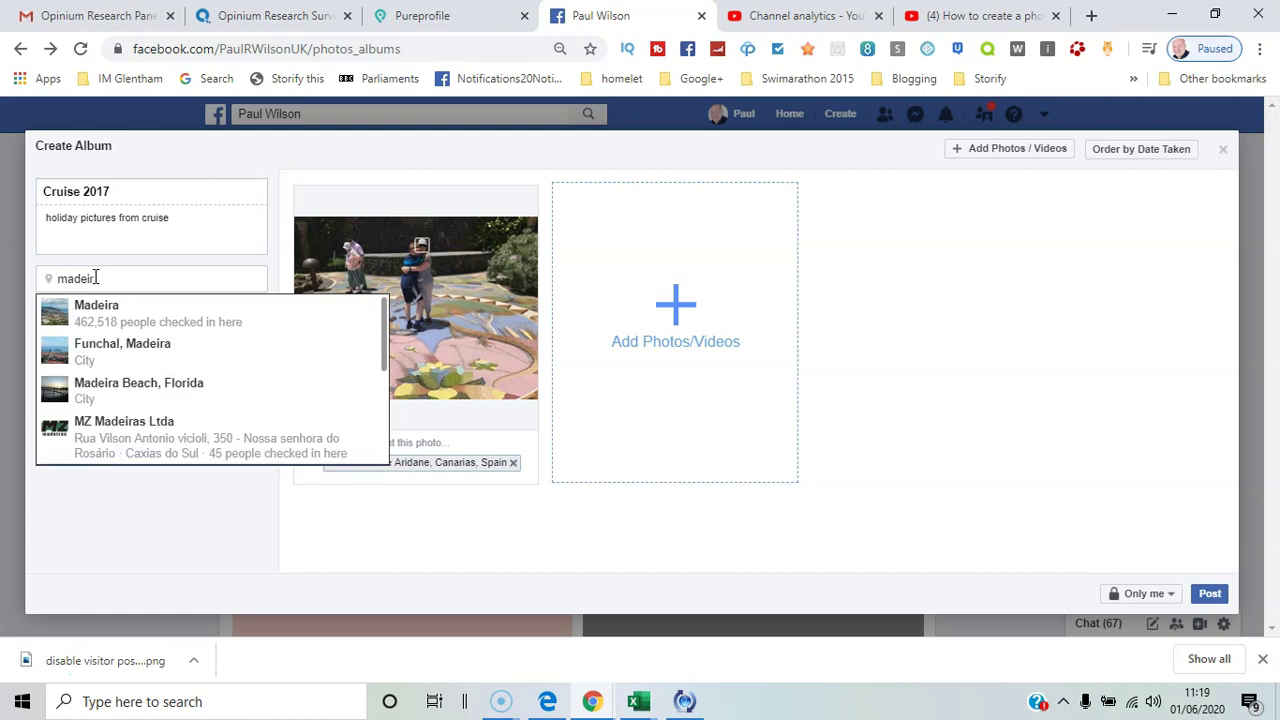
pyautogui.click(88, 305)
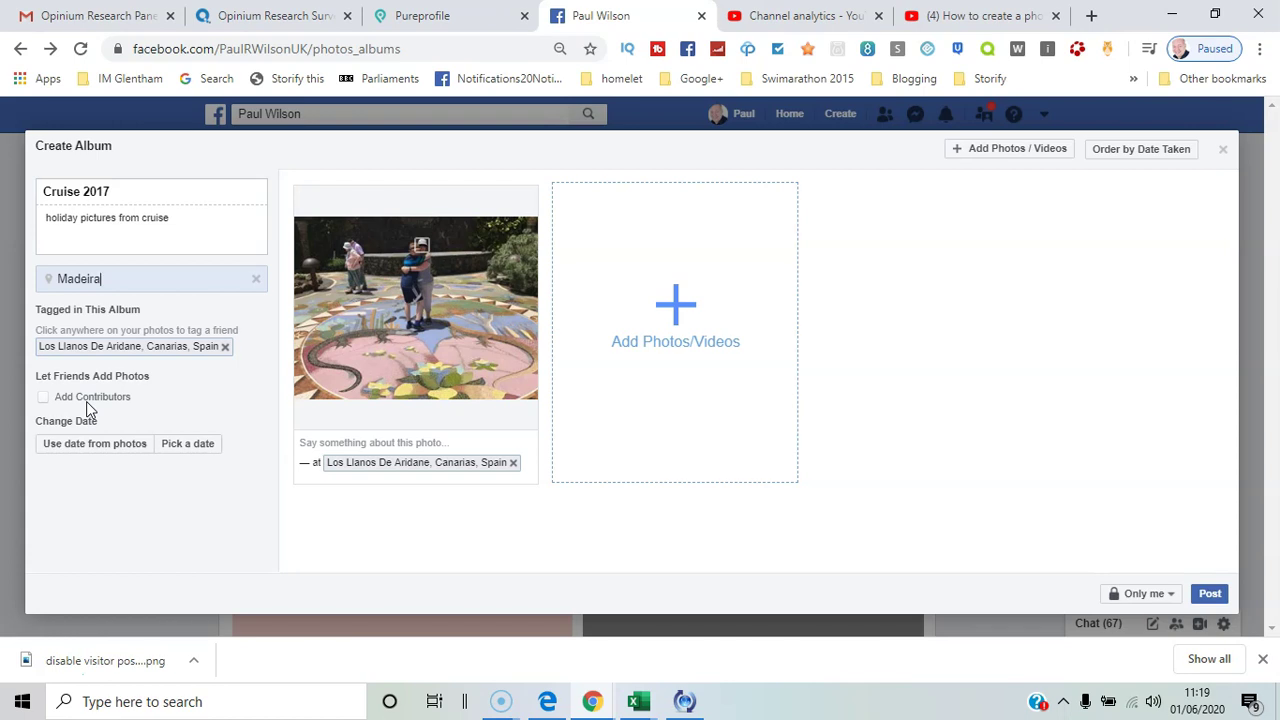
# Step: Date the Cruise 2017 album from its photos and close the tag box without tagging anyone
pyautogui.click(109, 448)
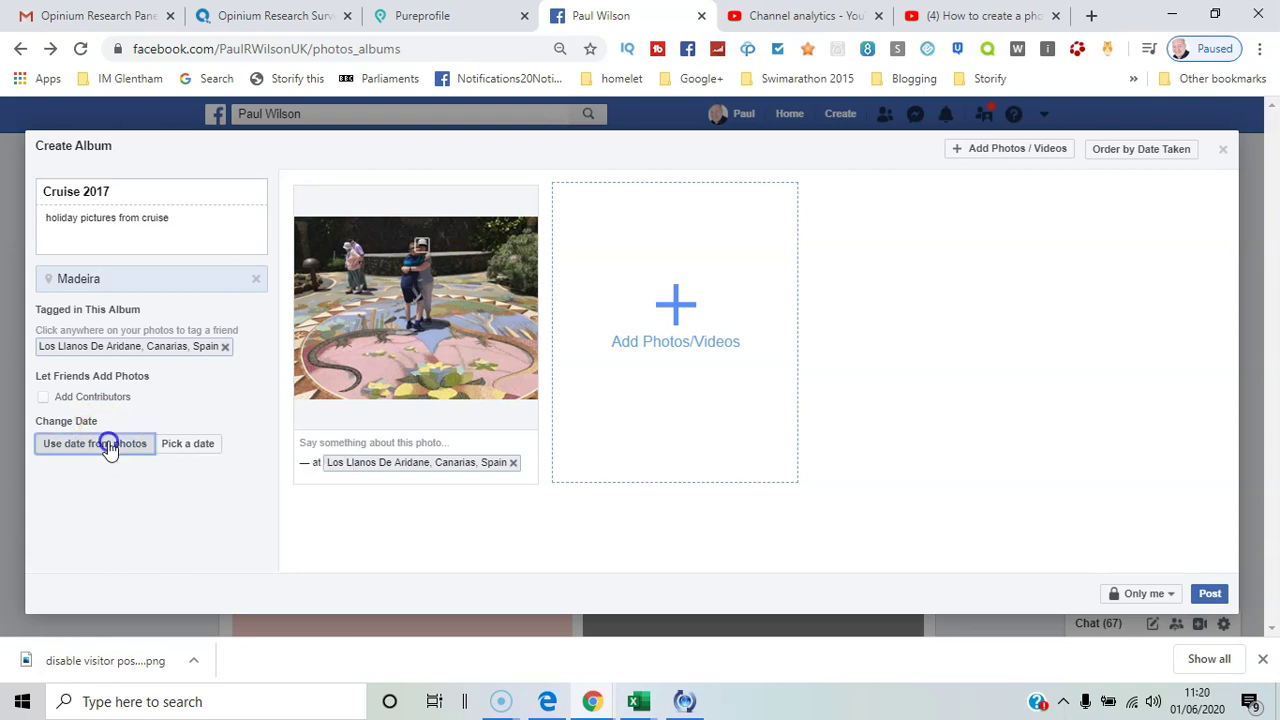
pyautogui.click(315, 440)
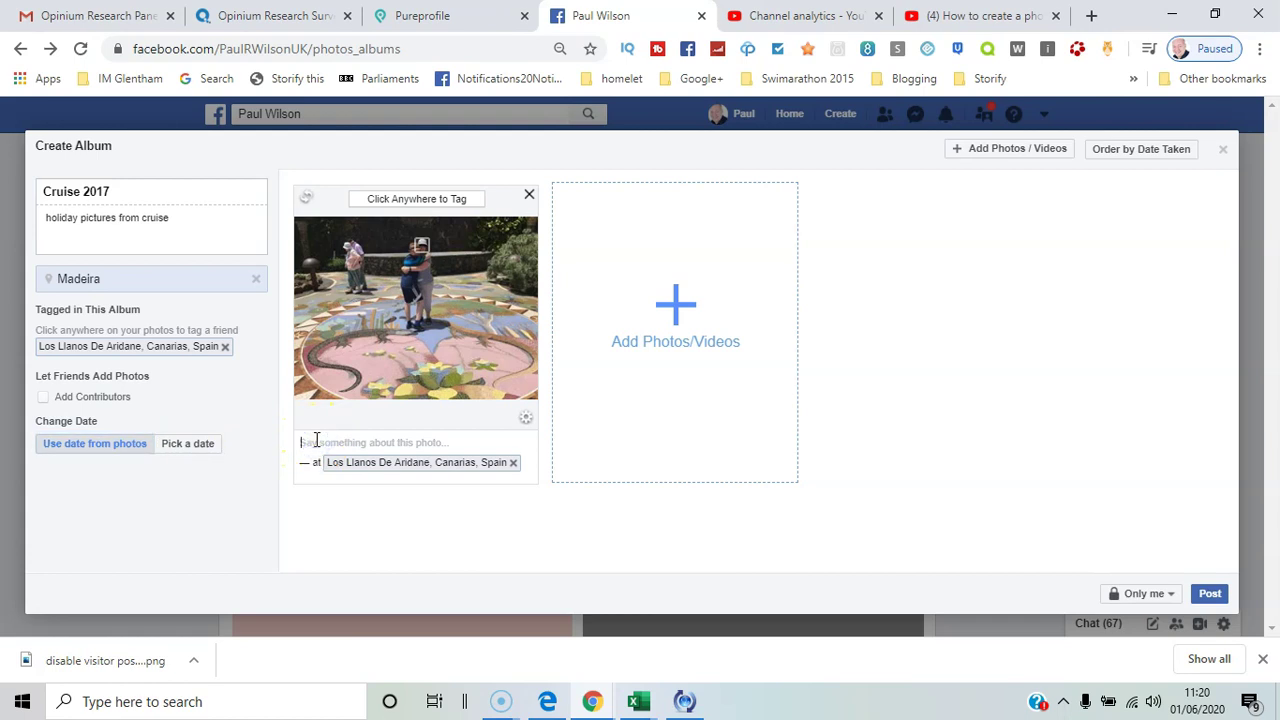
pyautogui.click(408, 244)
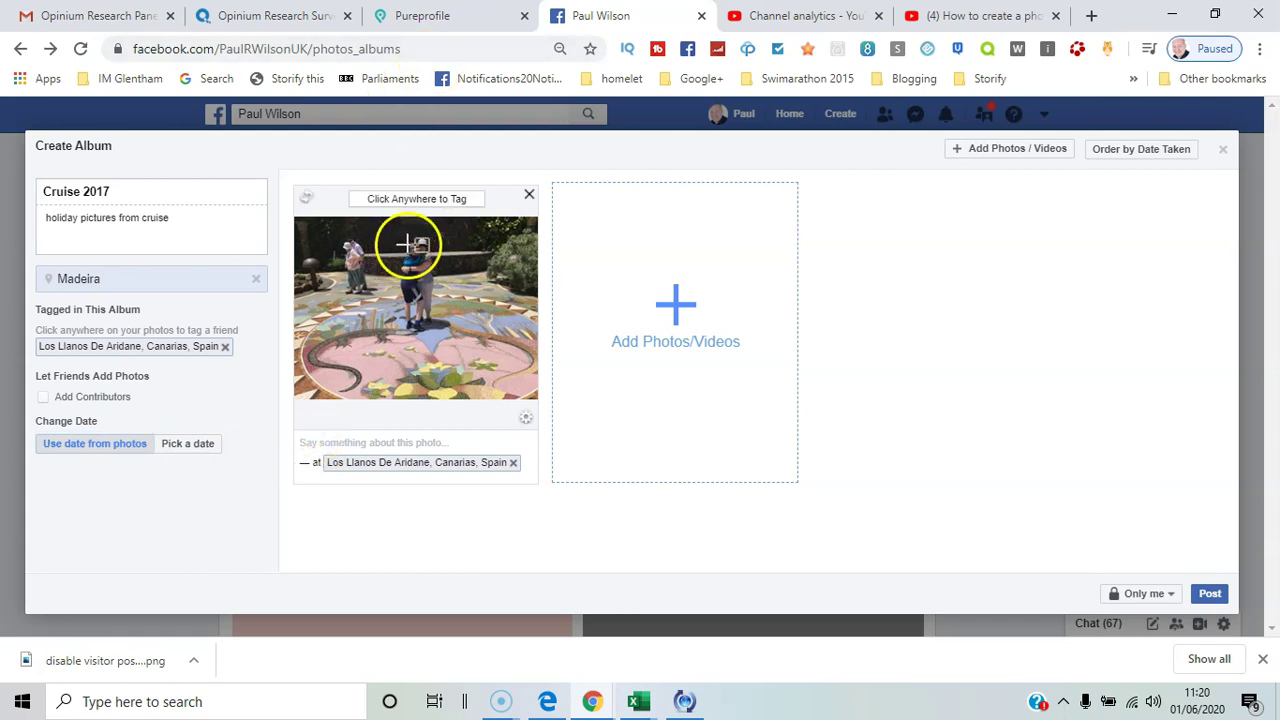
pyautogui.click(411, 272)
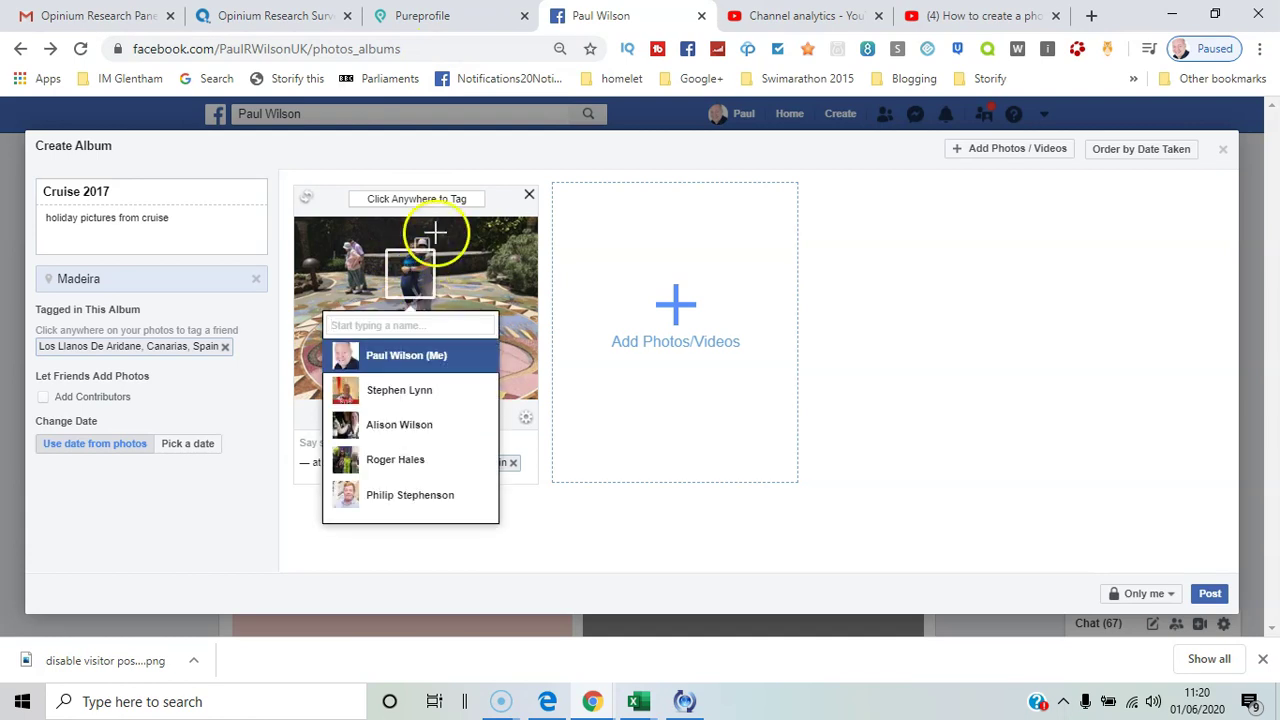
pyautogui.click(379, 196)
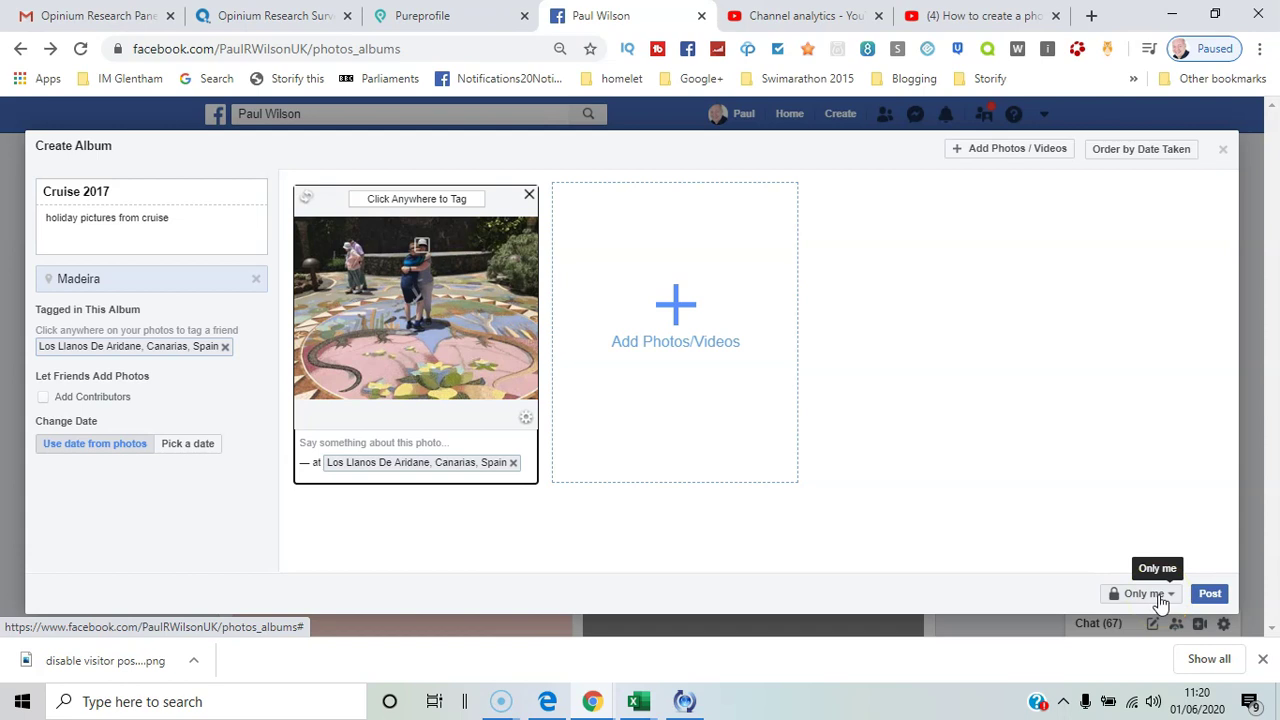
# Step: Post the Cruise 2017 album and scroll its page to the uploaded photo
pyautogui.click(1198, 594)
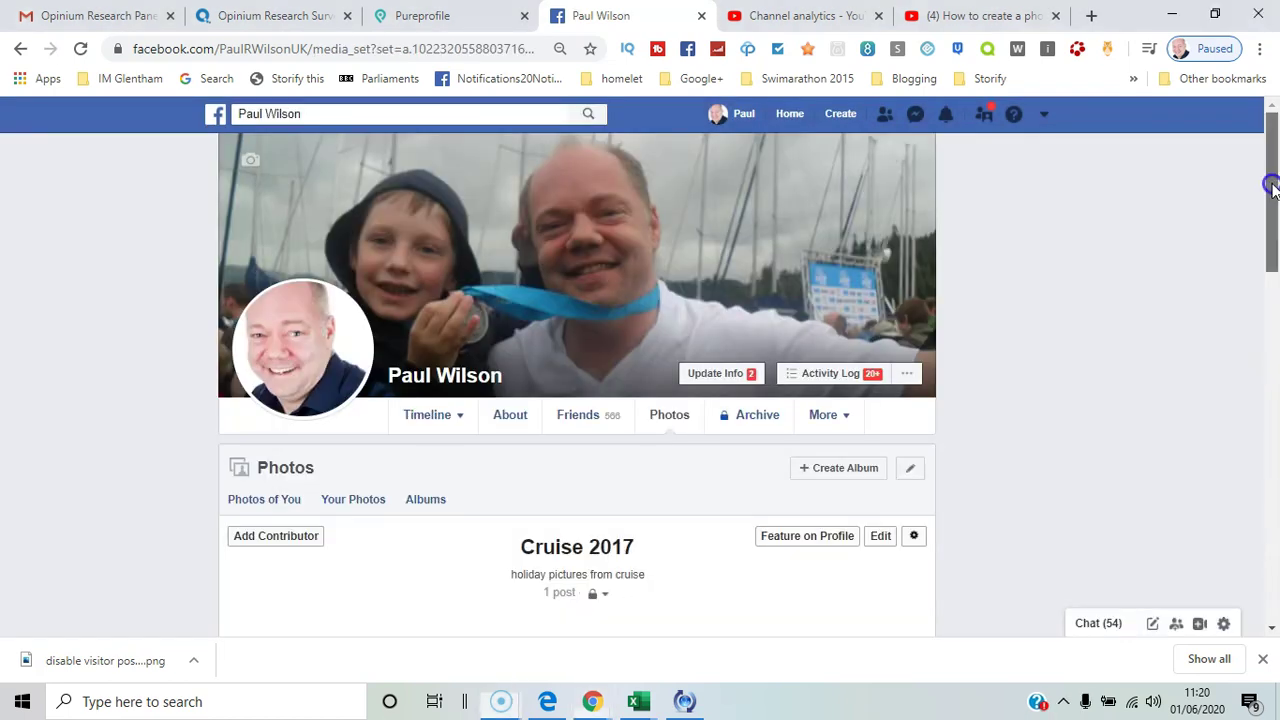
pyautogui.moveTo(1274, 216); pyautogui.dragTo(1275, 269)
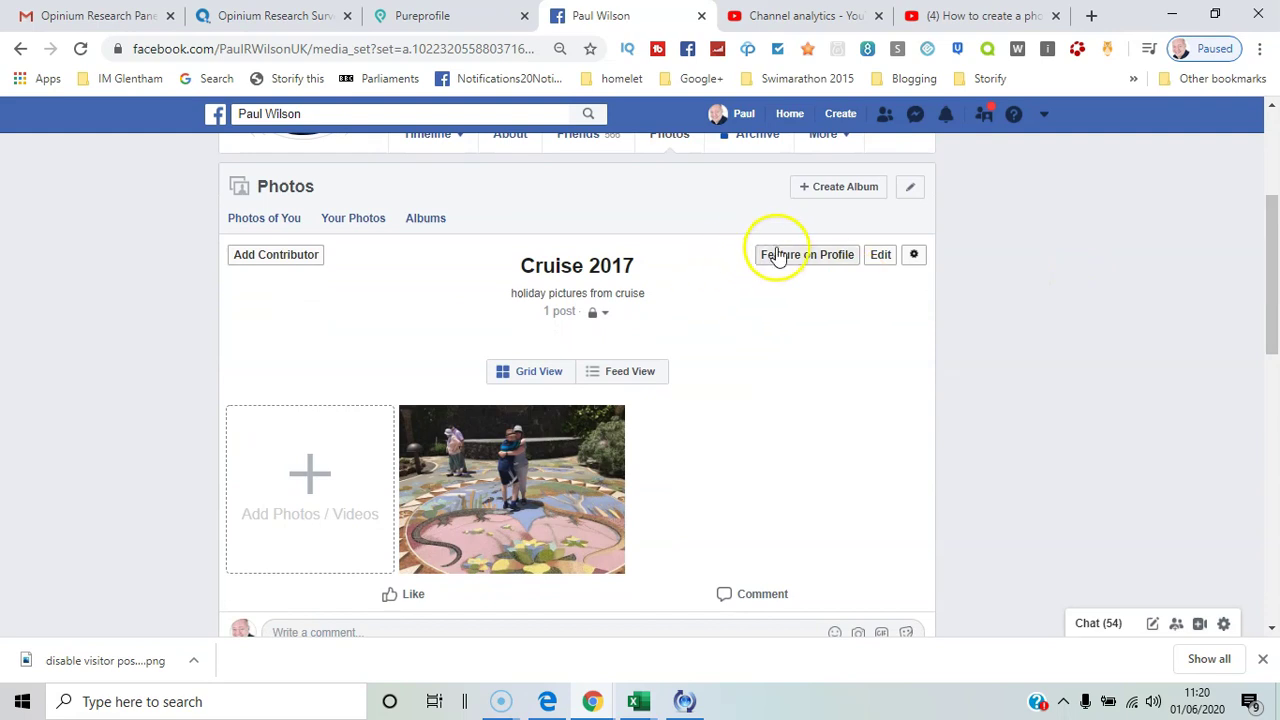
# Step: Feature the Cruise 2017 album on your profile and confirm making it public
pyautogui.click(912, 256)
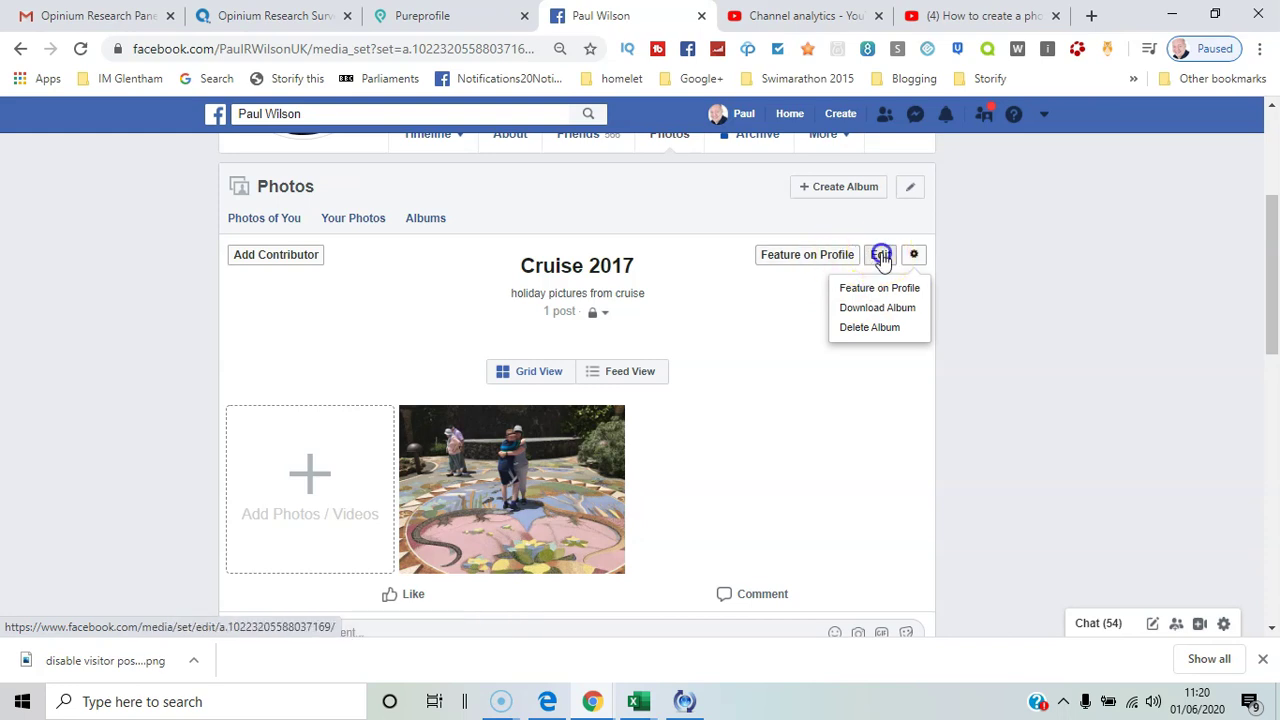
pyautogui.click(880, 257)
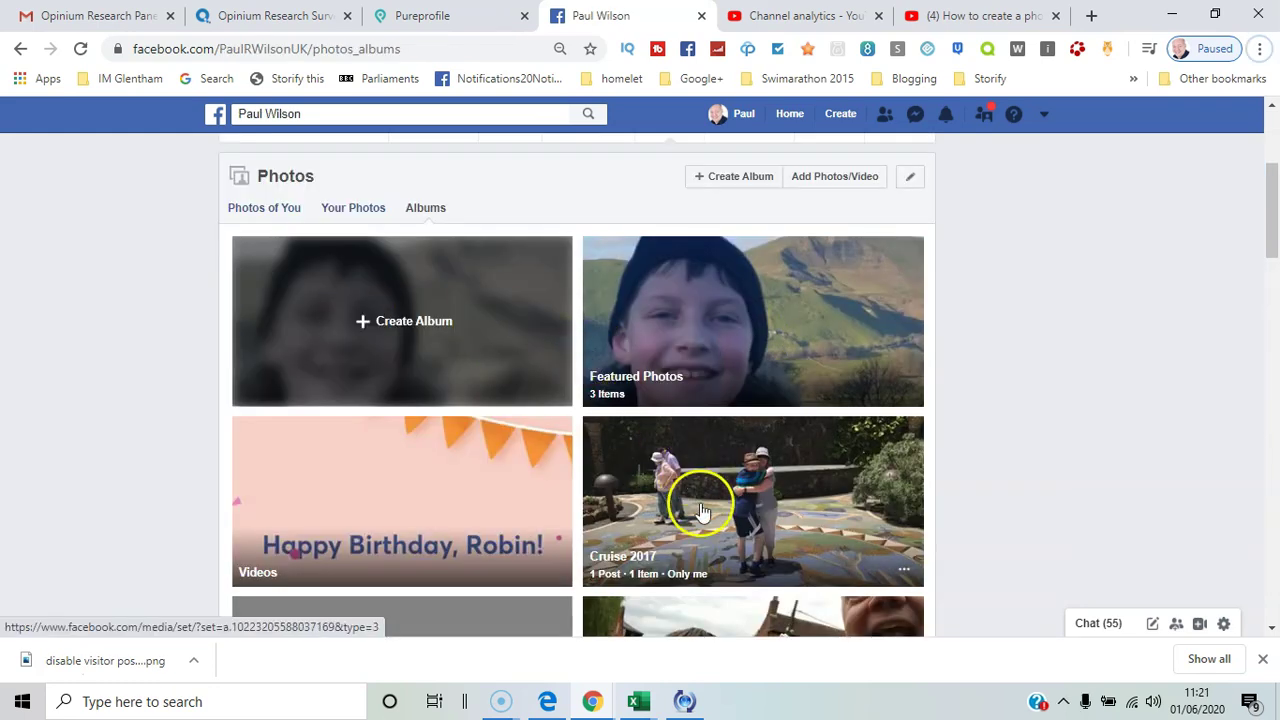
pyautogui.click(693, 515)
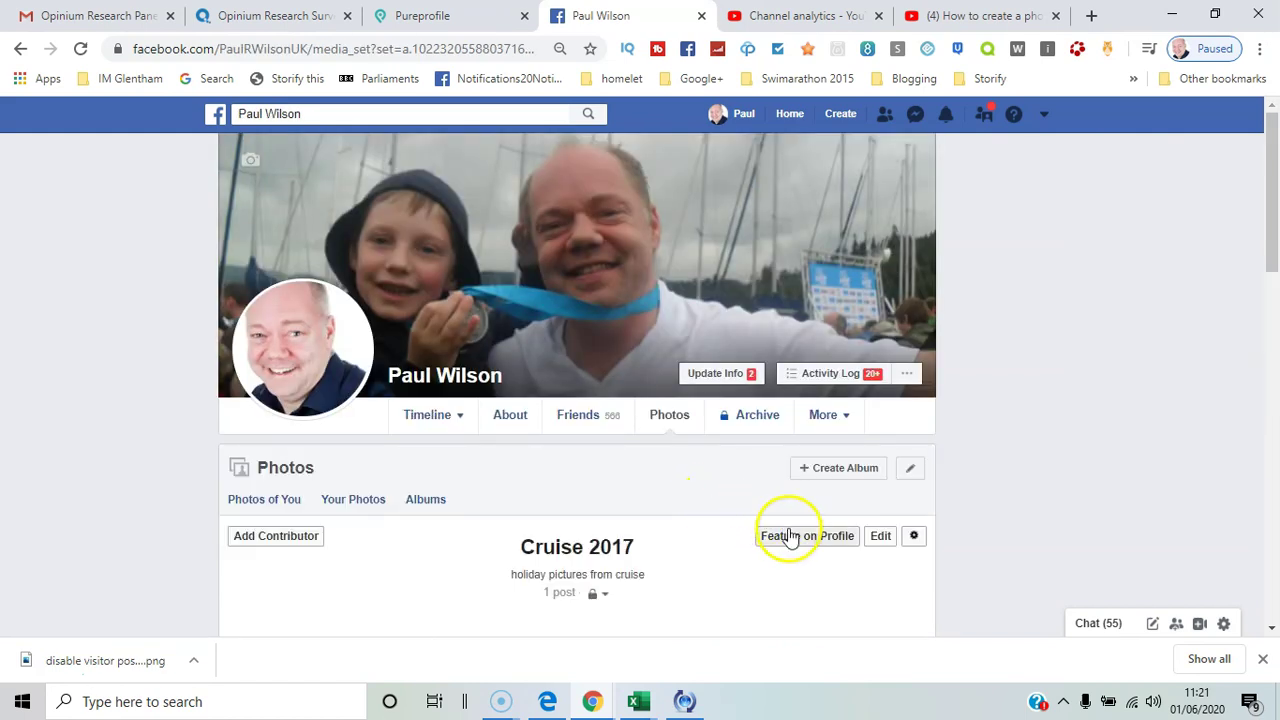
pyautogui.click(800, 540)
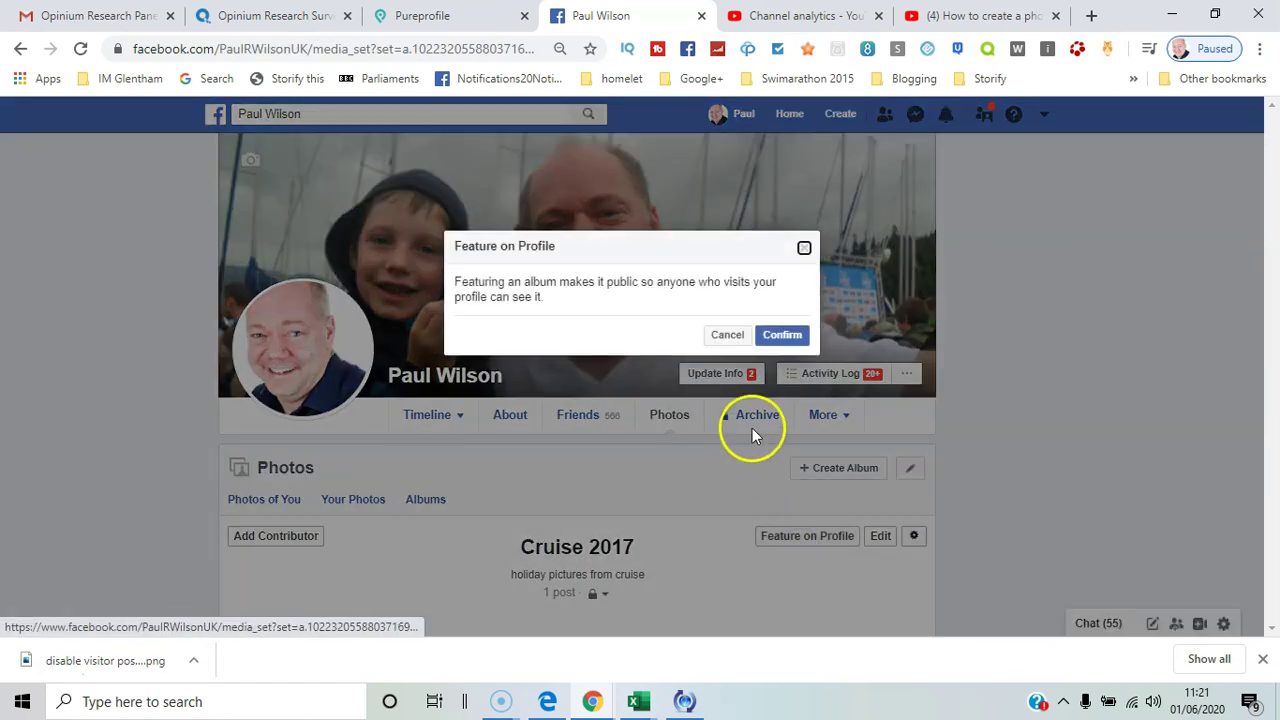
pyautogui.click(783, 340)
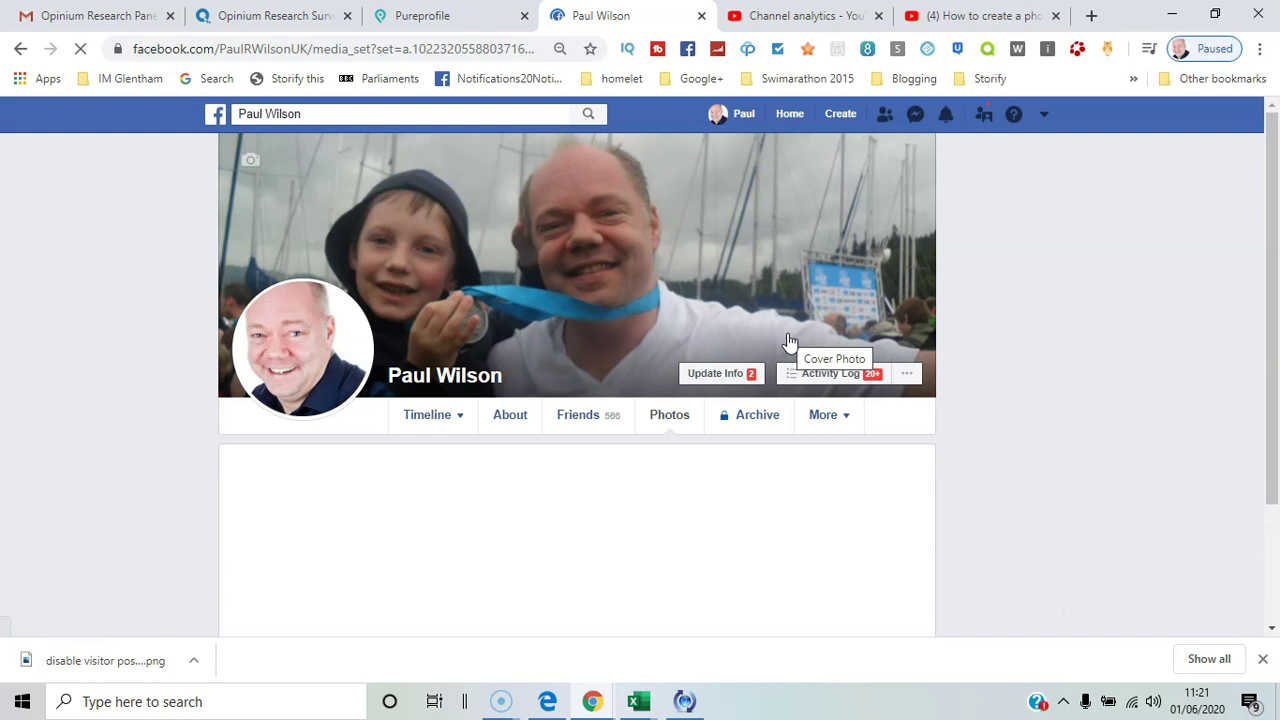
# Step: Use View As to see the public profile and scroll to the Cruise 2017 post
pyautogui.click(906, 373)
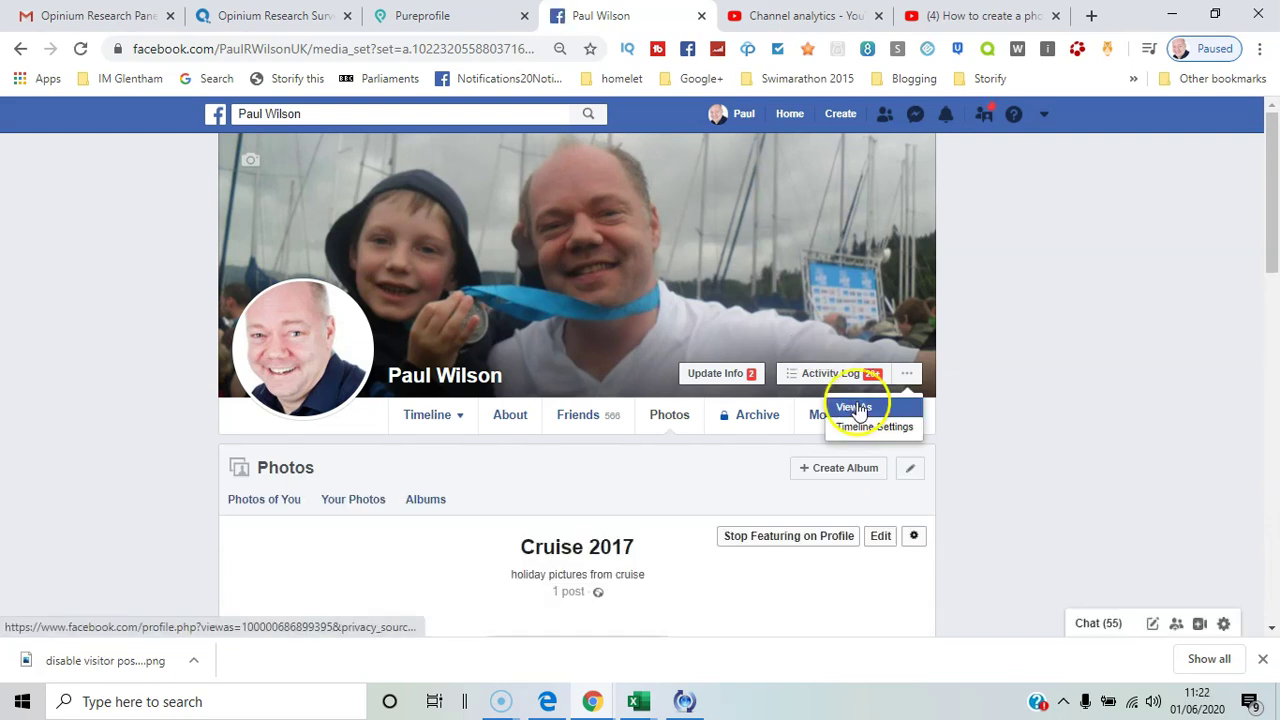
pyautogui.click(855, 407)
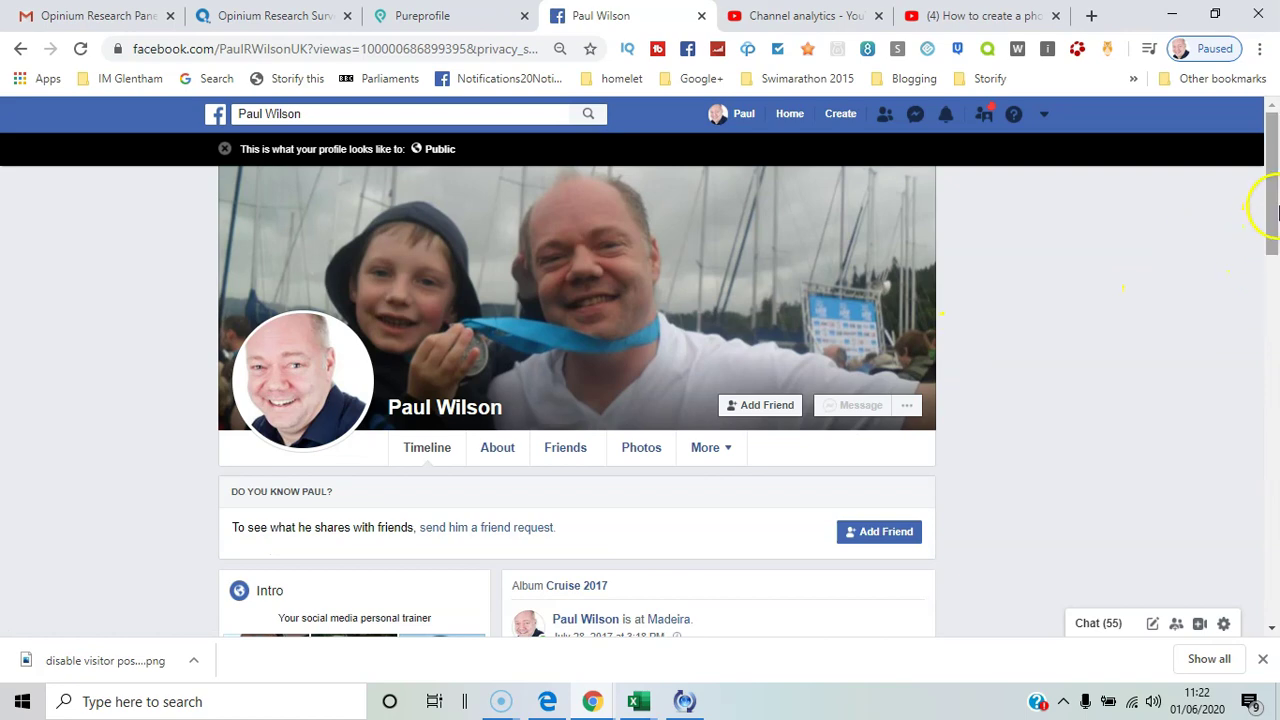
pyautogui.moveTo(1270, 200); pyautogui.dragTo(1266, 272)
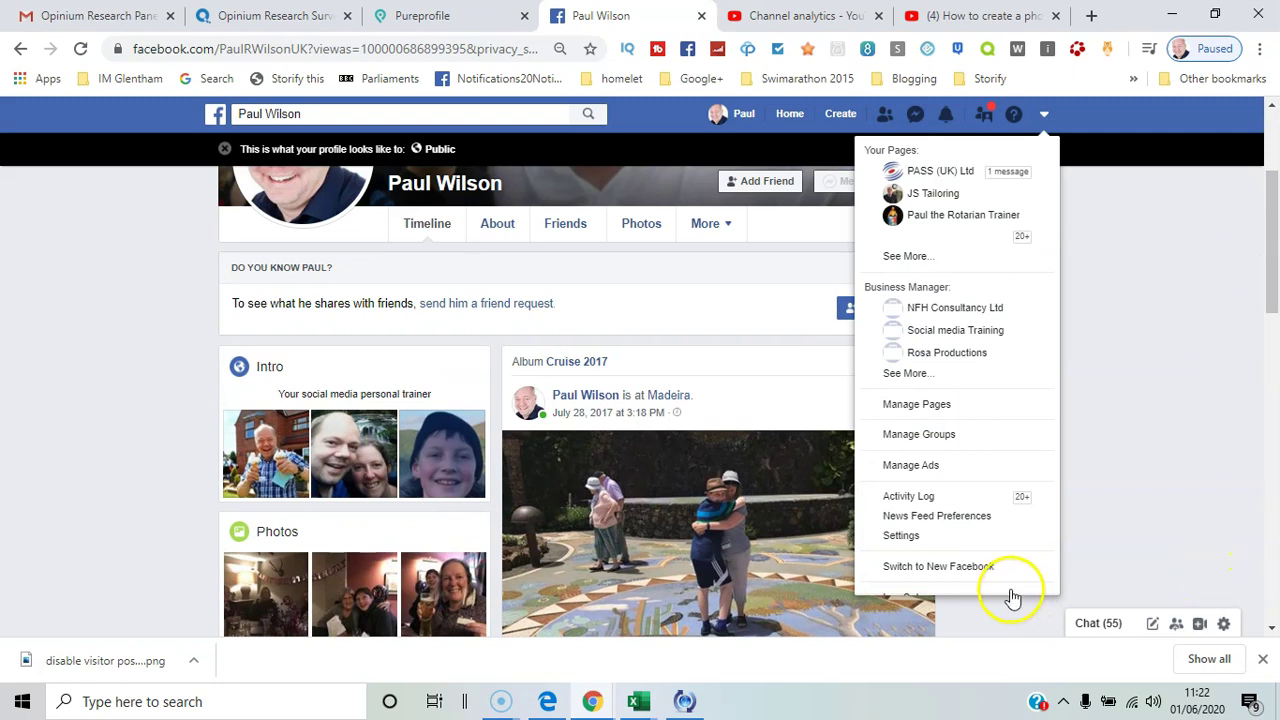
# Step: Switch to the new Facebook design
pyautogui.click(993, 568)
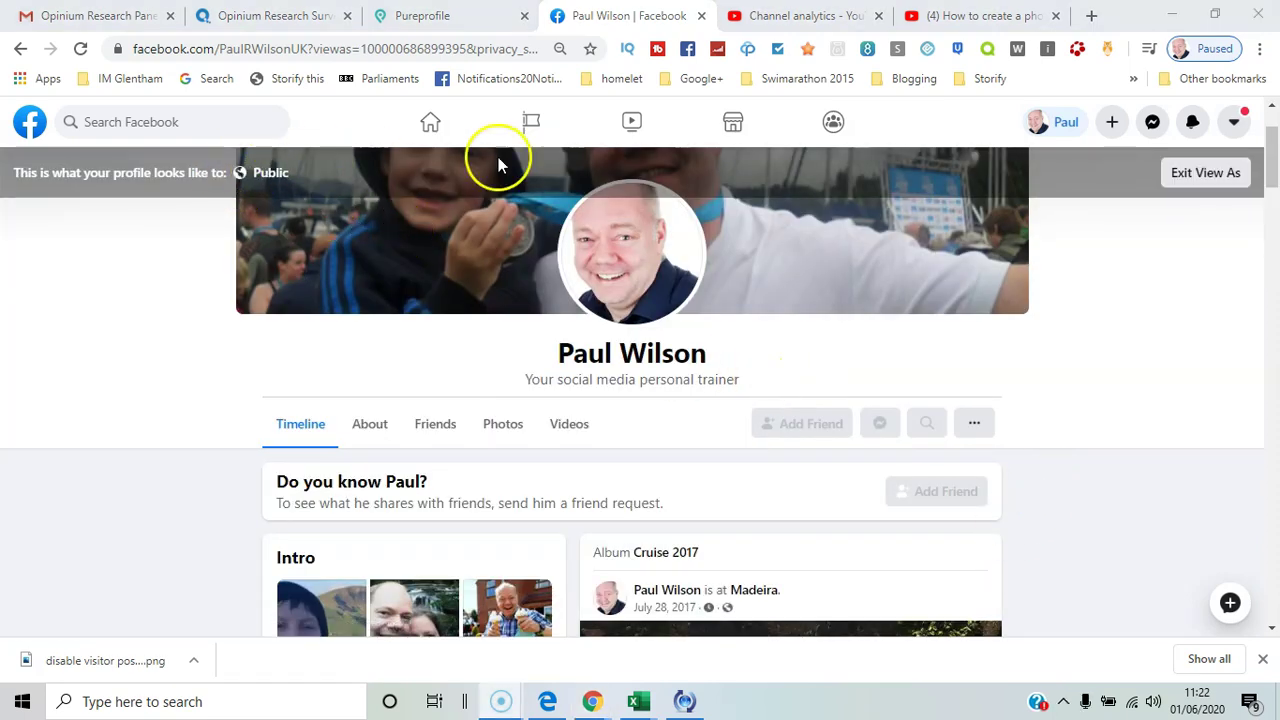
pyautogui.scroll(-1, 1273, 160)
pyautogui.moveTo(1273, 160)
pyautogui.mouseDown()
pyautogui.moveTo(1273, 189)
pyautogui.moveTo(1271, 135)
pyautogui.mouseUp()
# Step: Show the profile's Photos tab and exit the View As public preview
pyautogui.click(505, 496)
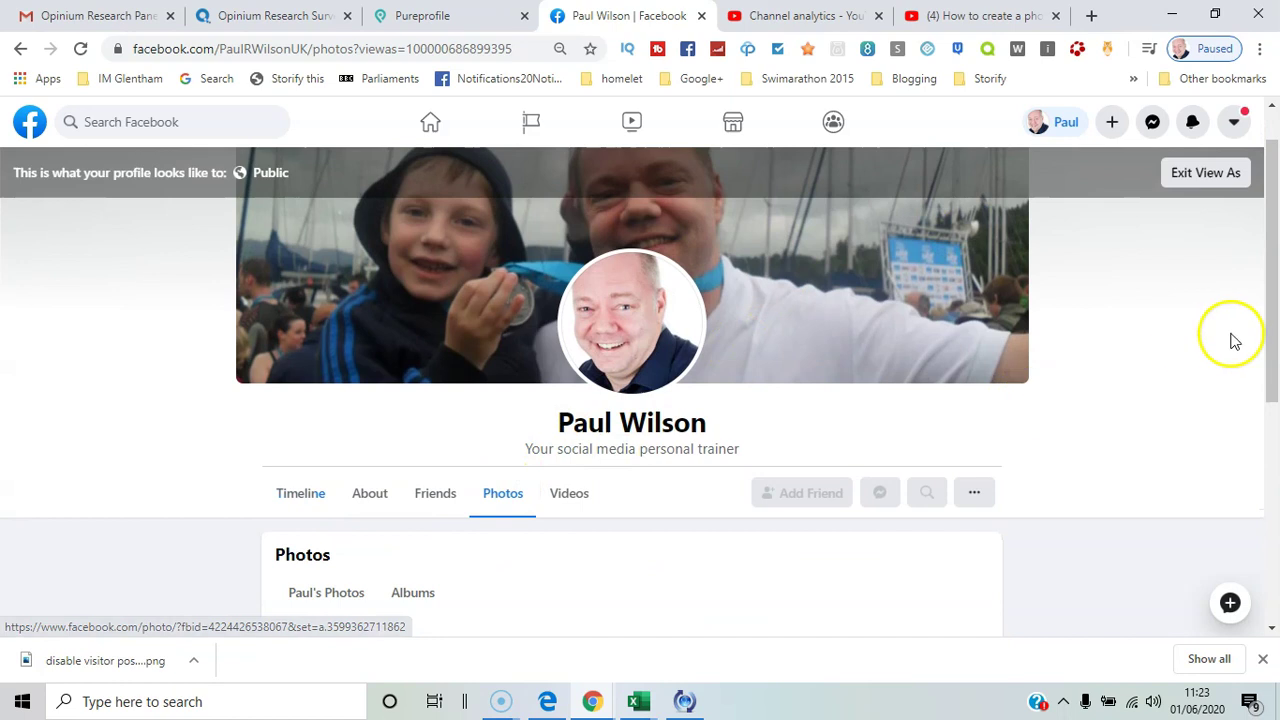
pyautogui.scroll(-1, 1237, 294)
pyautogui.click(1206, 176)
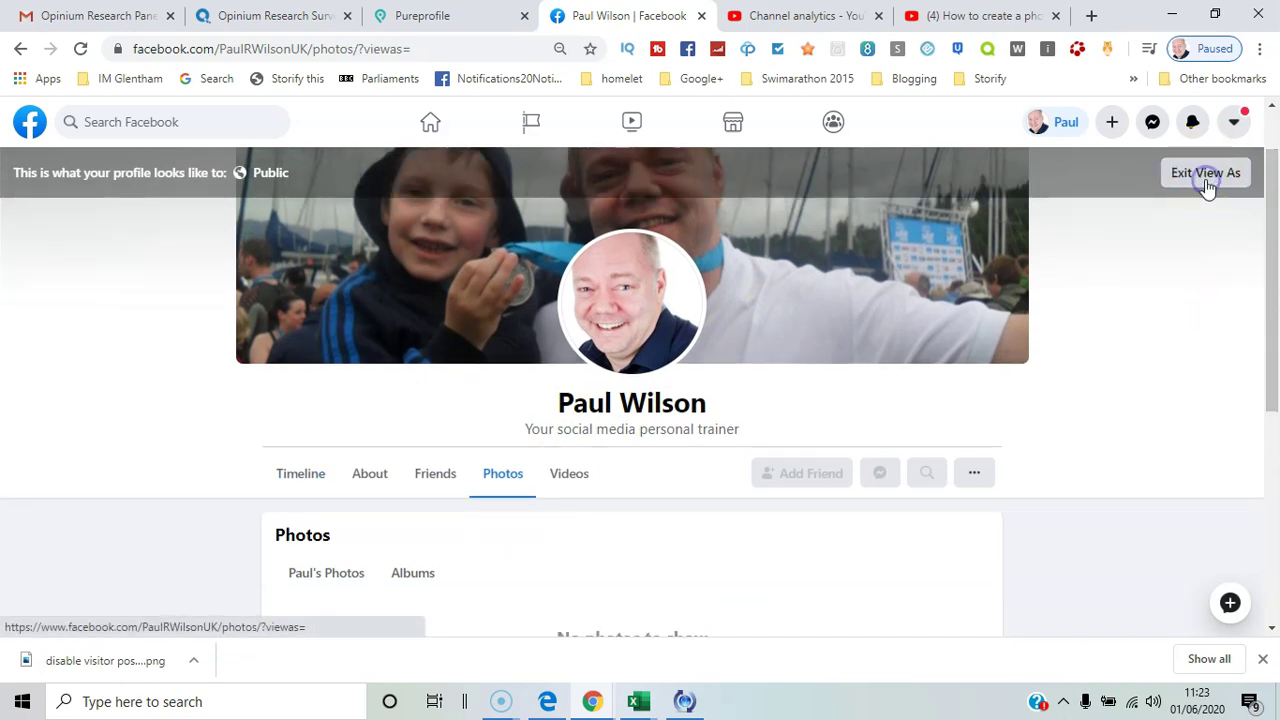
pyautogui.moveTo(1275, 222); pyautogui.dragTo(1266, 263)
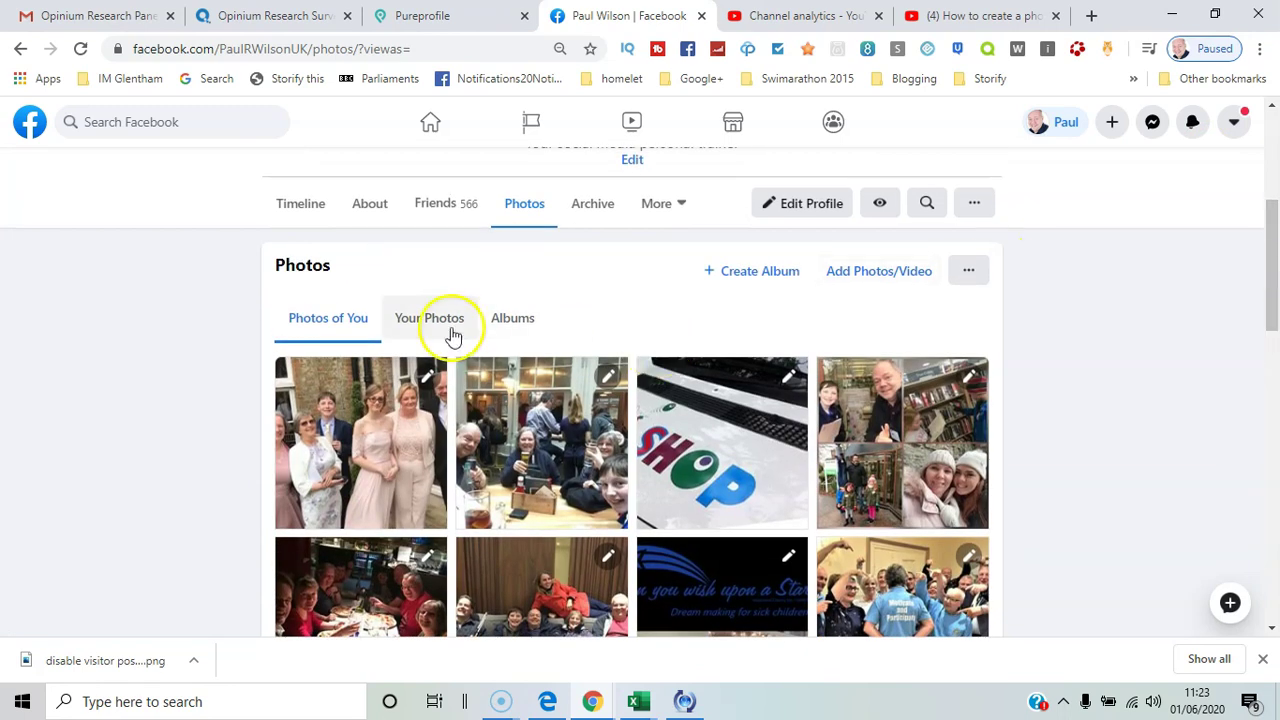
# Step: Open the Cruise 2017 album from Albums and view it in Feed View, then Grid View
pyautogui.click(508, 328)
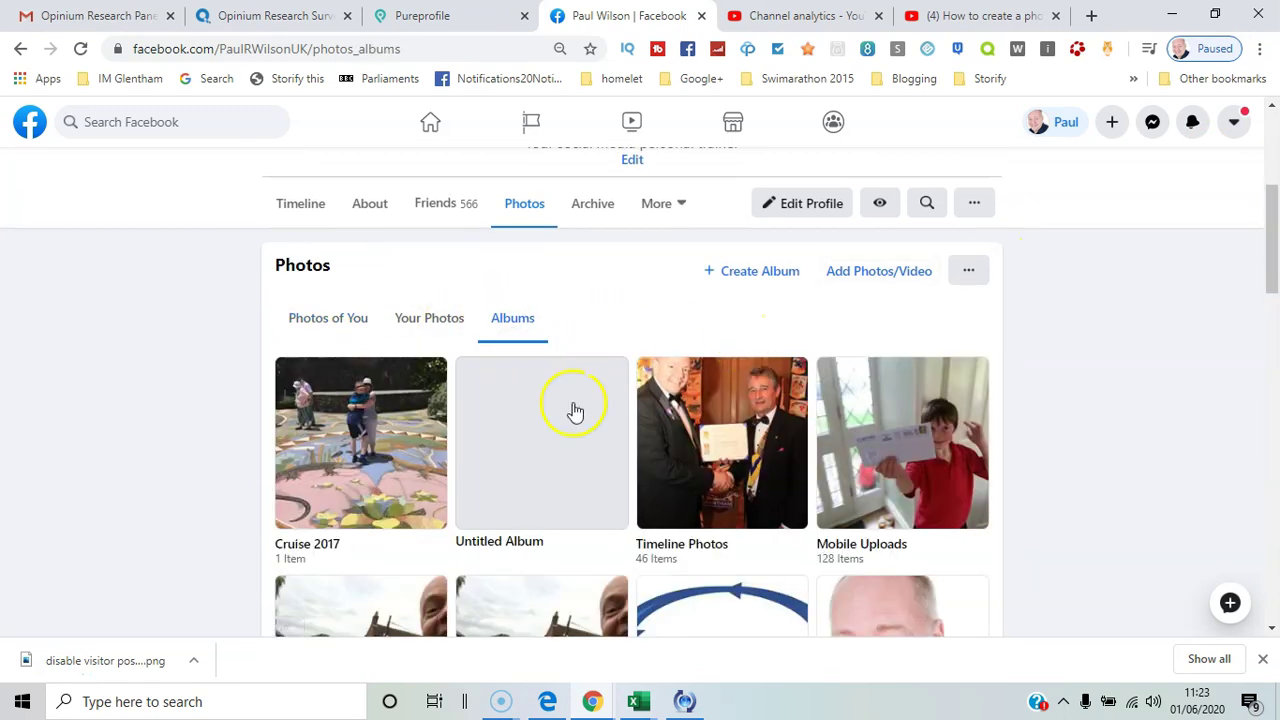
pyautogui.click(350, 462)
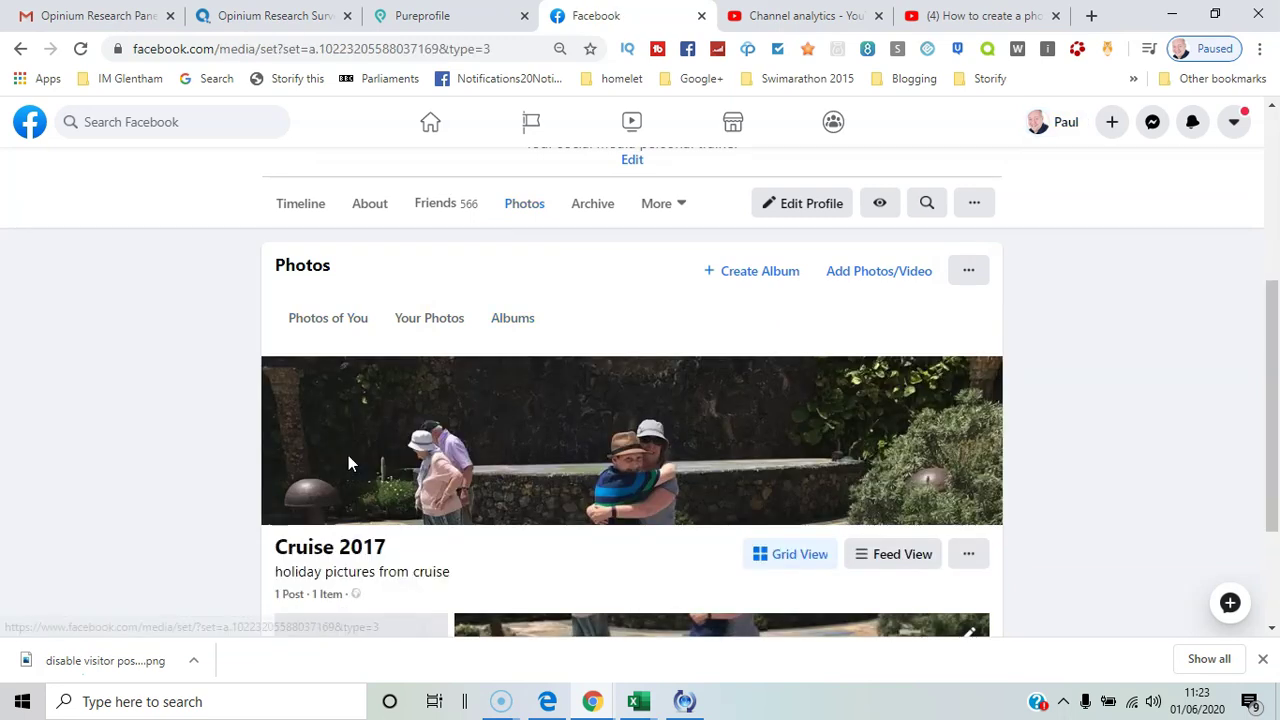
pyautogui.moveTo(1276, 285); pyautogui.dragTo(1276, 350)
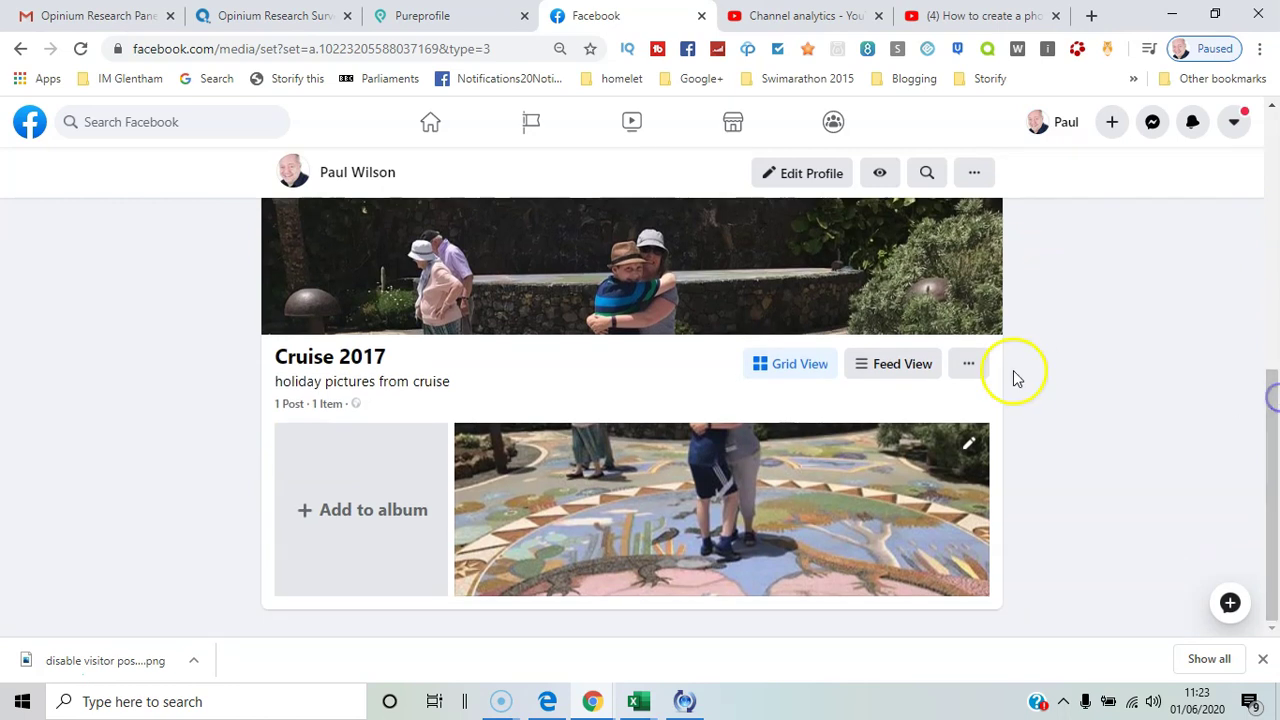
pyautogui.click(879, 368)
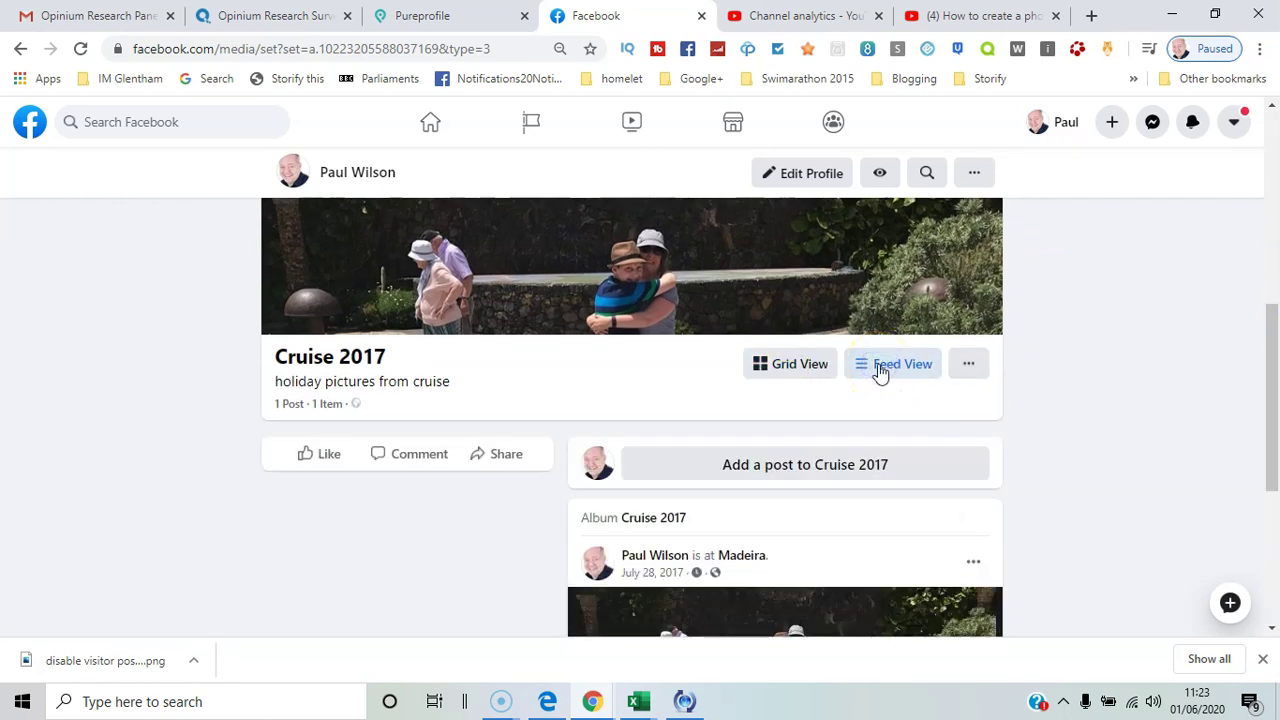
pyautogui.click(806, 367)
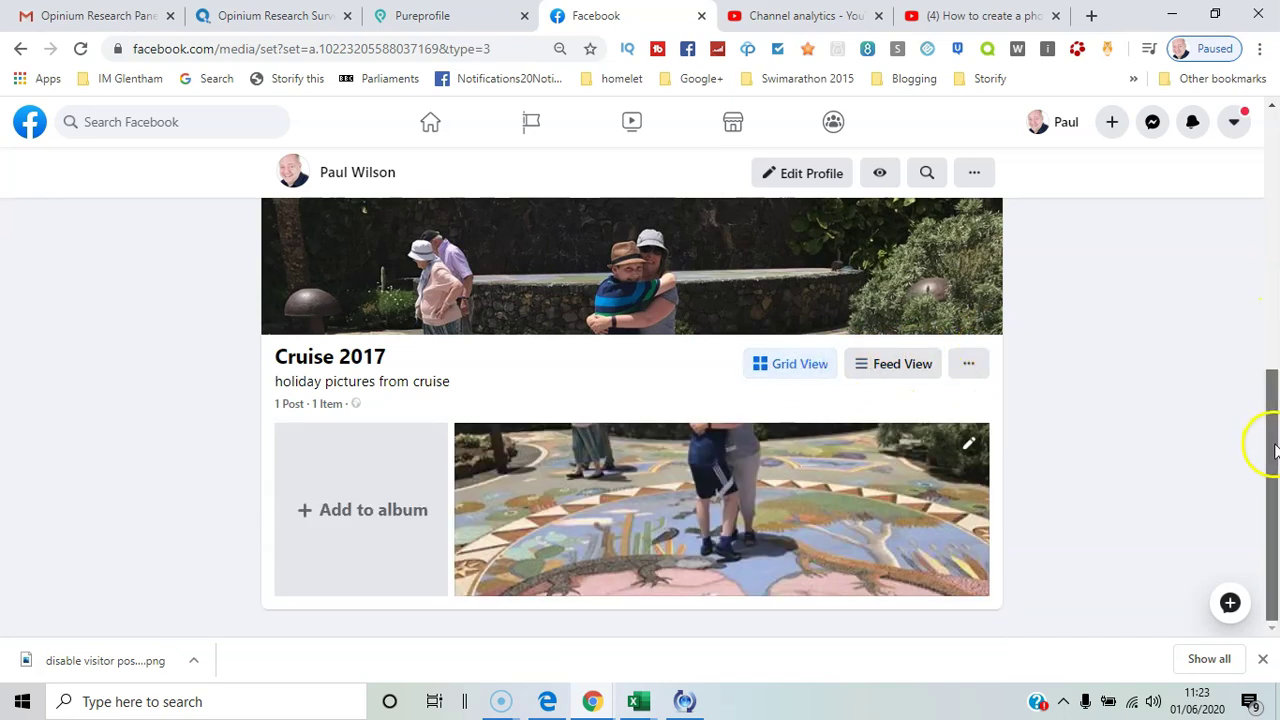
# Step: Show the Your Photos tab listing the photos you uploaded yourself
pyautogui.click(967, 363)
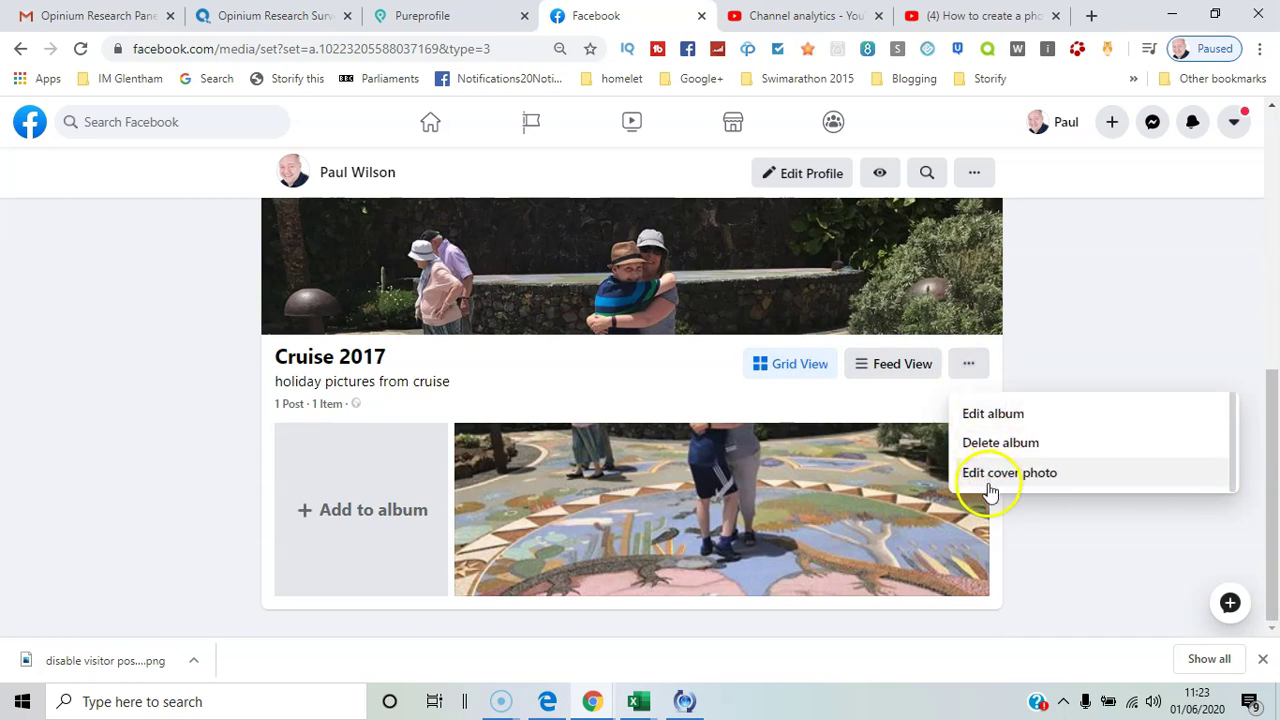
pyautogui.moveTo(1273, 455); pyautogui.dragTo(1268, 294)
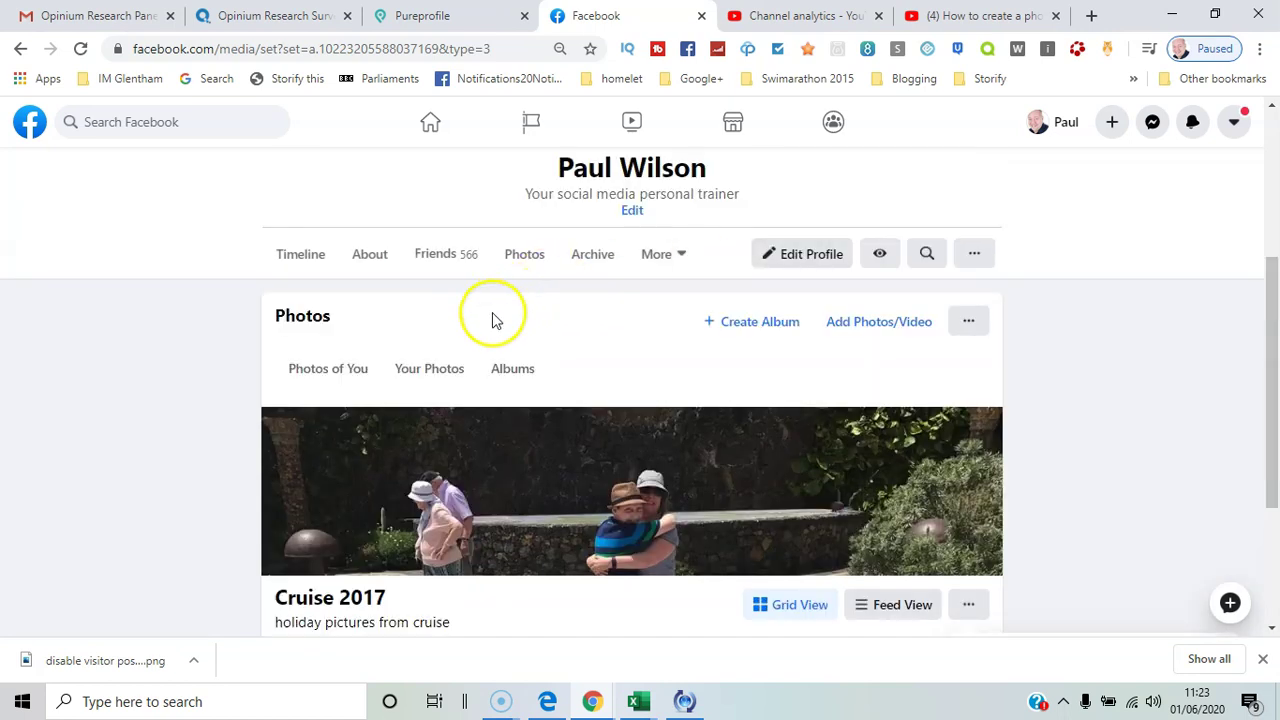
pyautogui.click(448, 368)
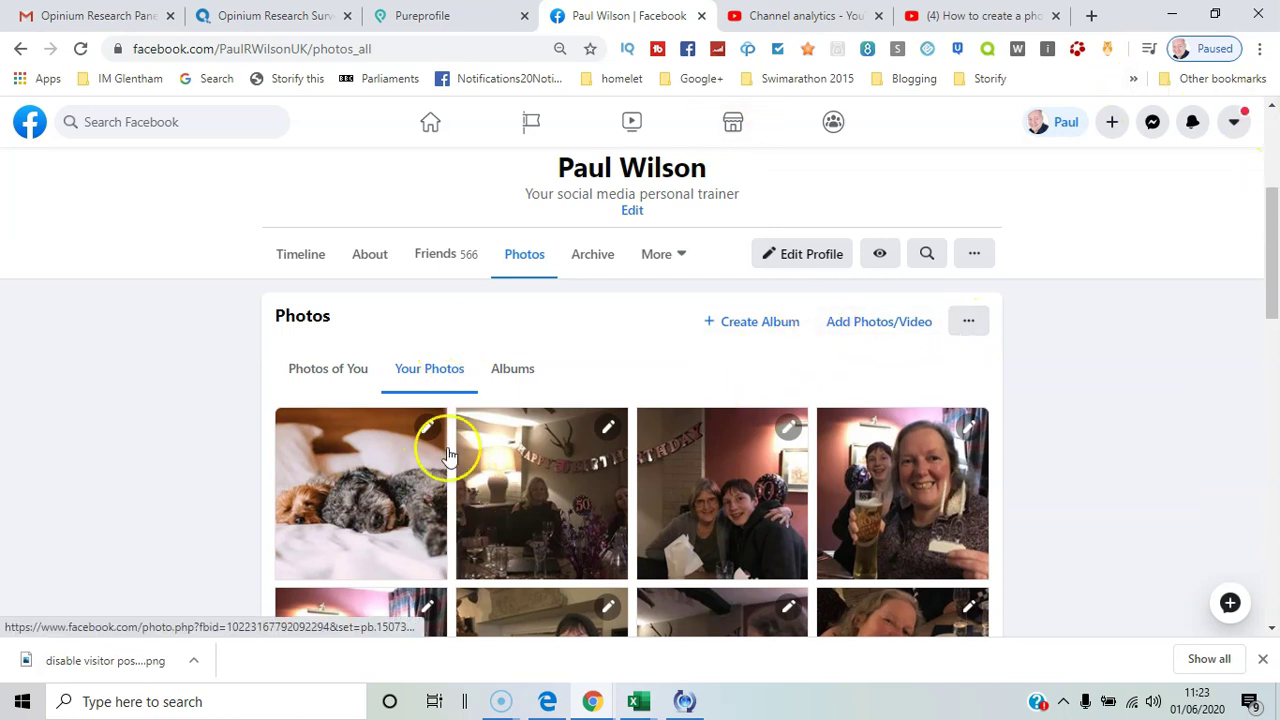
pyautogui.scroll(-1, 448, 455)
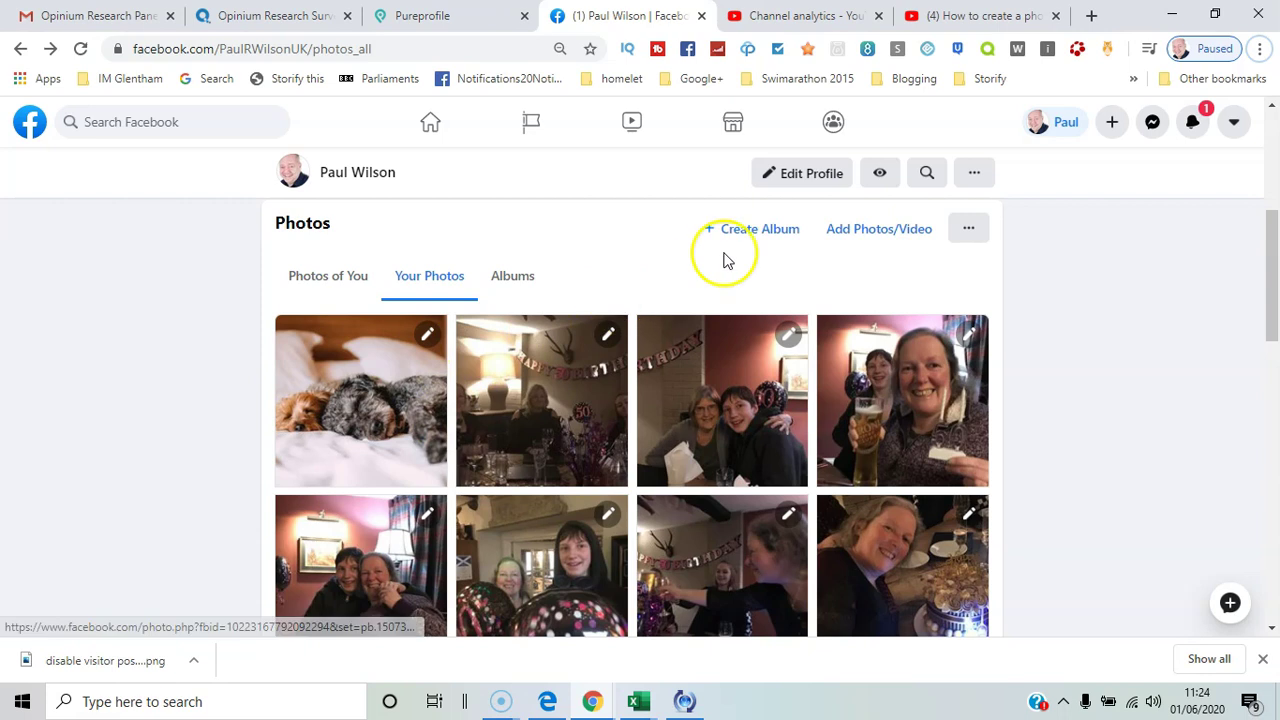
# Step: Create an album named 'new album' and start choosing photos to upload into it
pyautogui.click(755, 240)
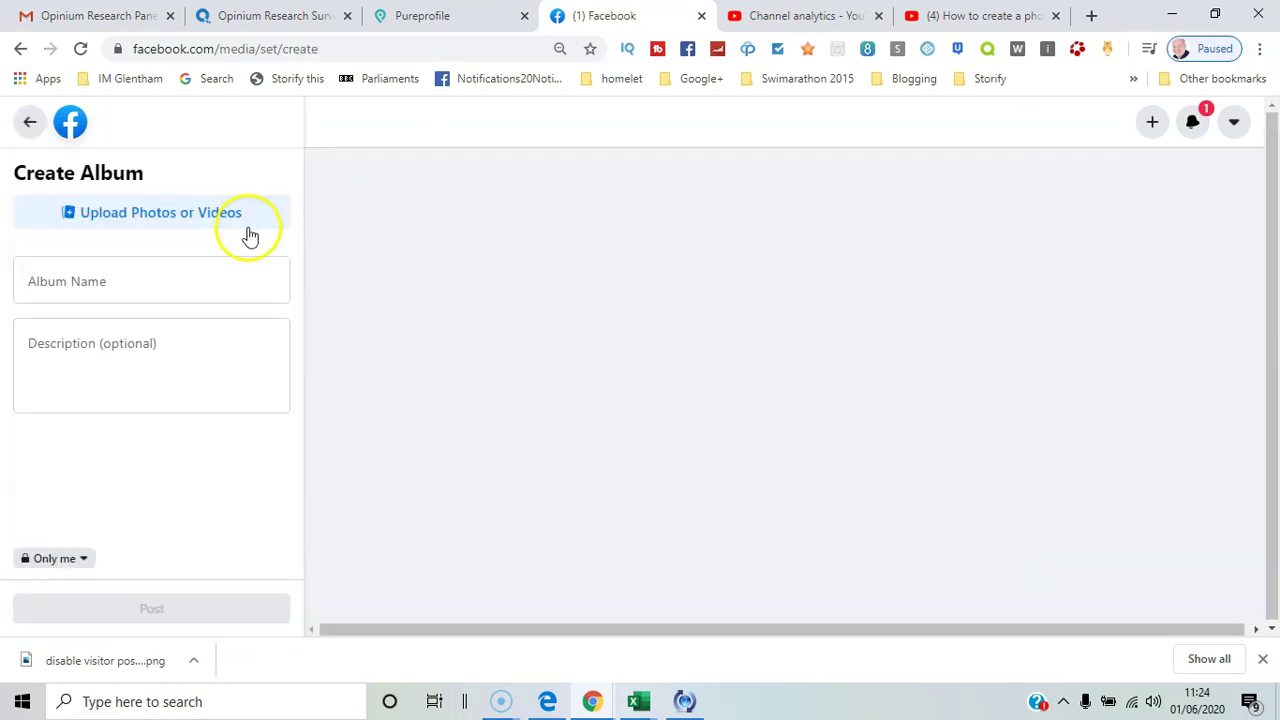
pyautogui.click(134, 290)
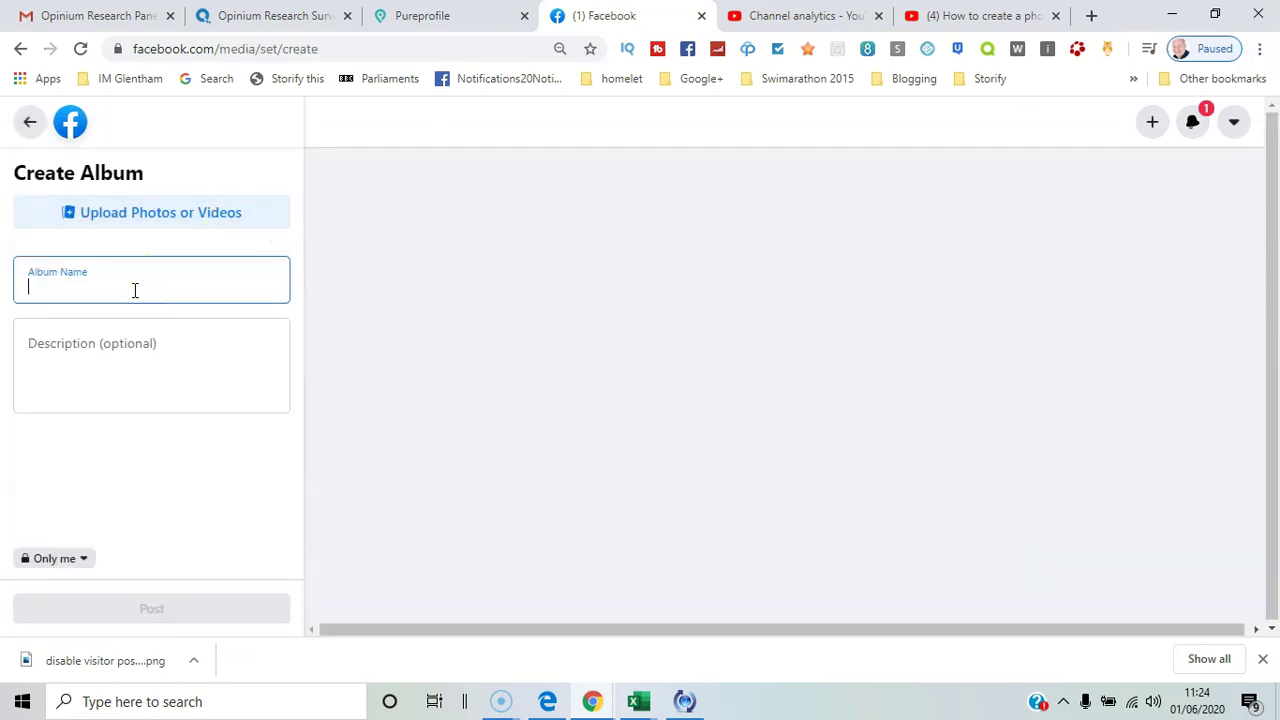
pyautogui.write('new album')
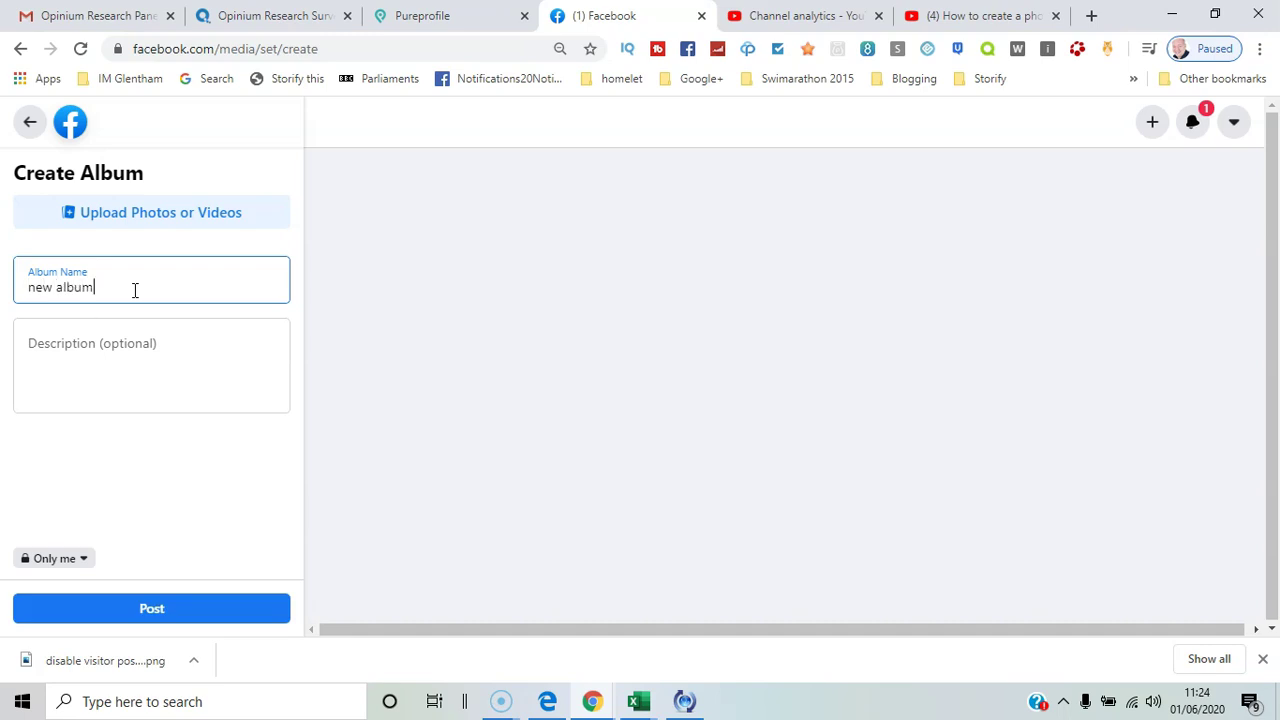
pyautogui.click(143, 278)
pyautogui.click(198, 213)
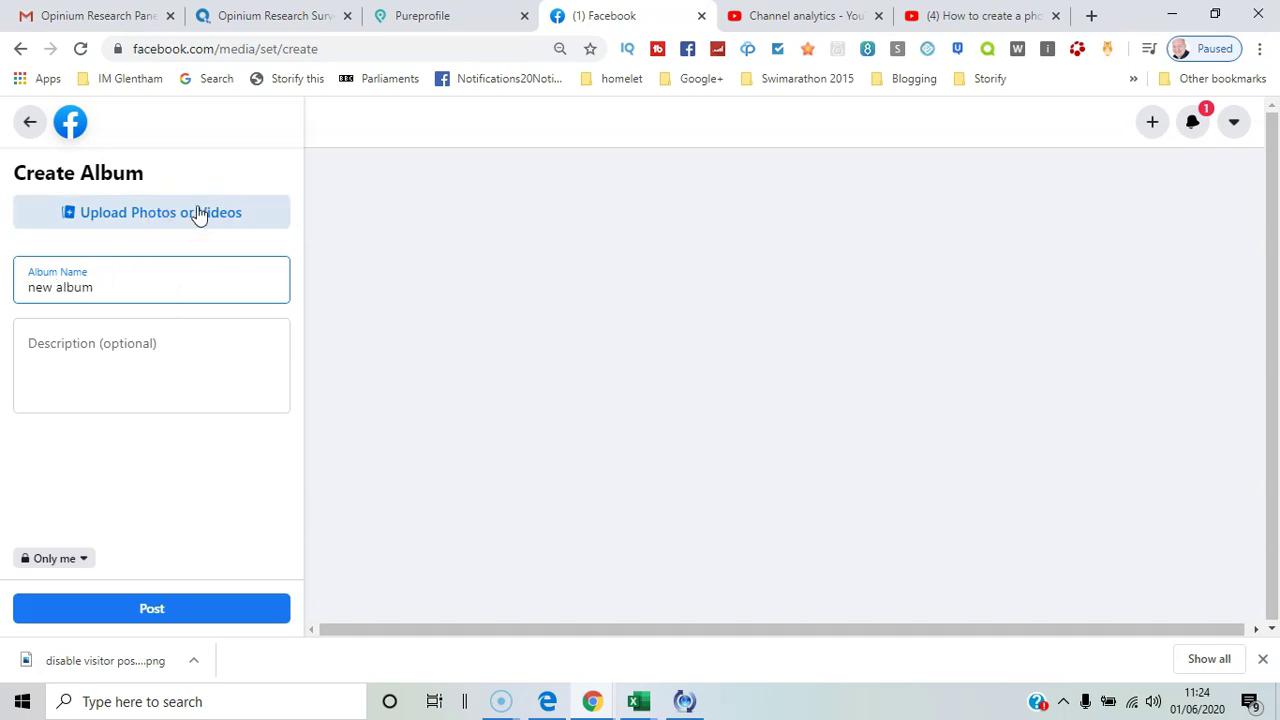
pyautogui.click(198, 213)
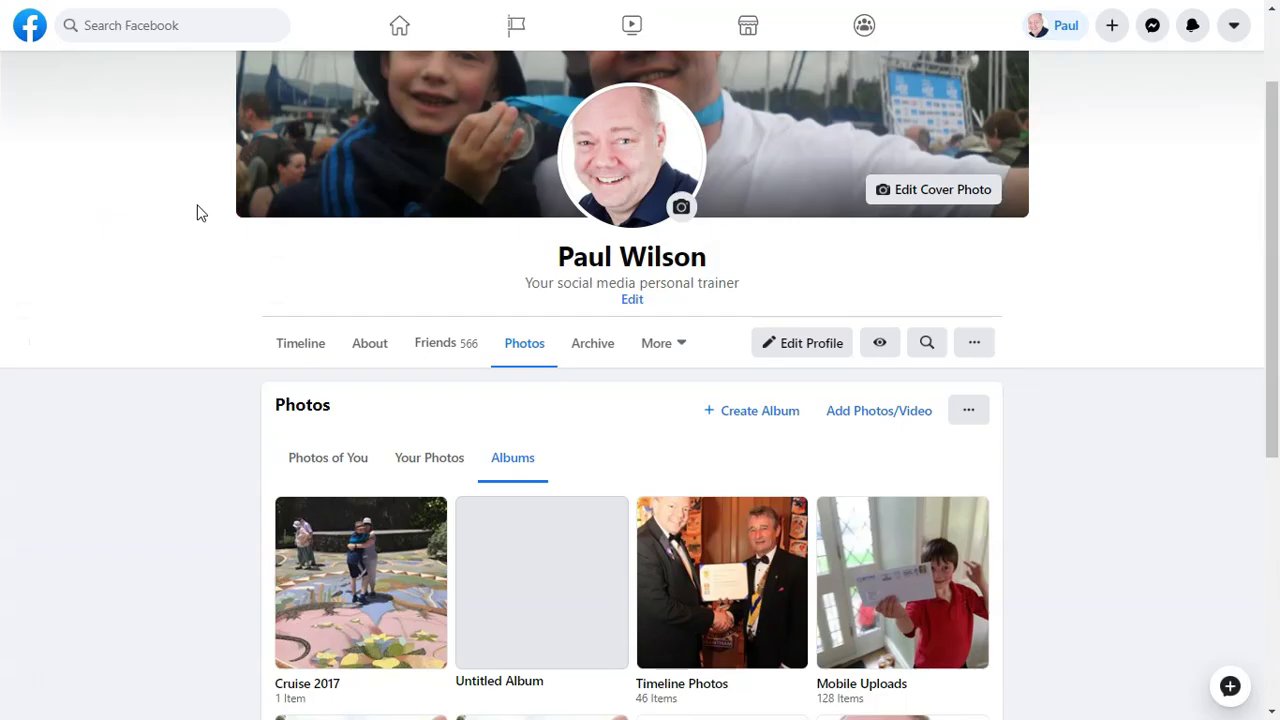
# Step: Open the empty Untitled Album and delete it from its options menu, confirming Delete Album
pyautogui.moveTo(1272, 205); pyautogui.dragTo(1273, 225)
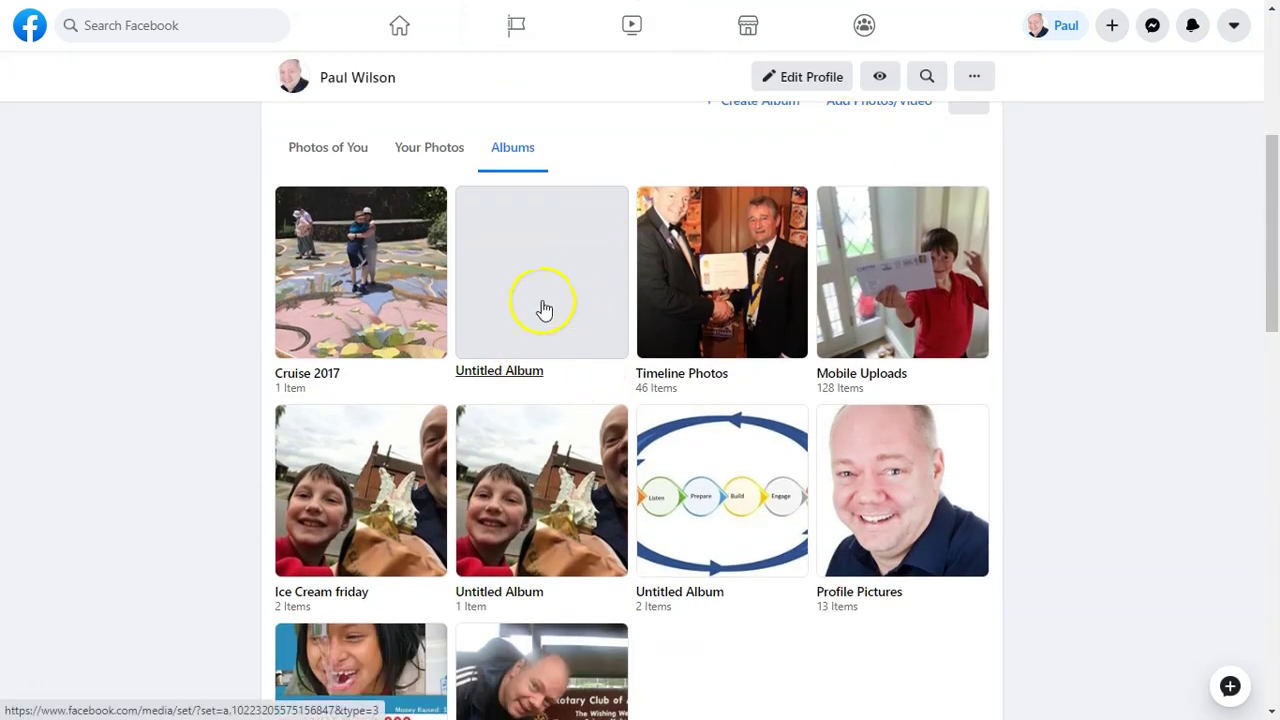
pyautogui.click(518, 368)
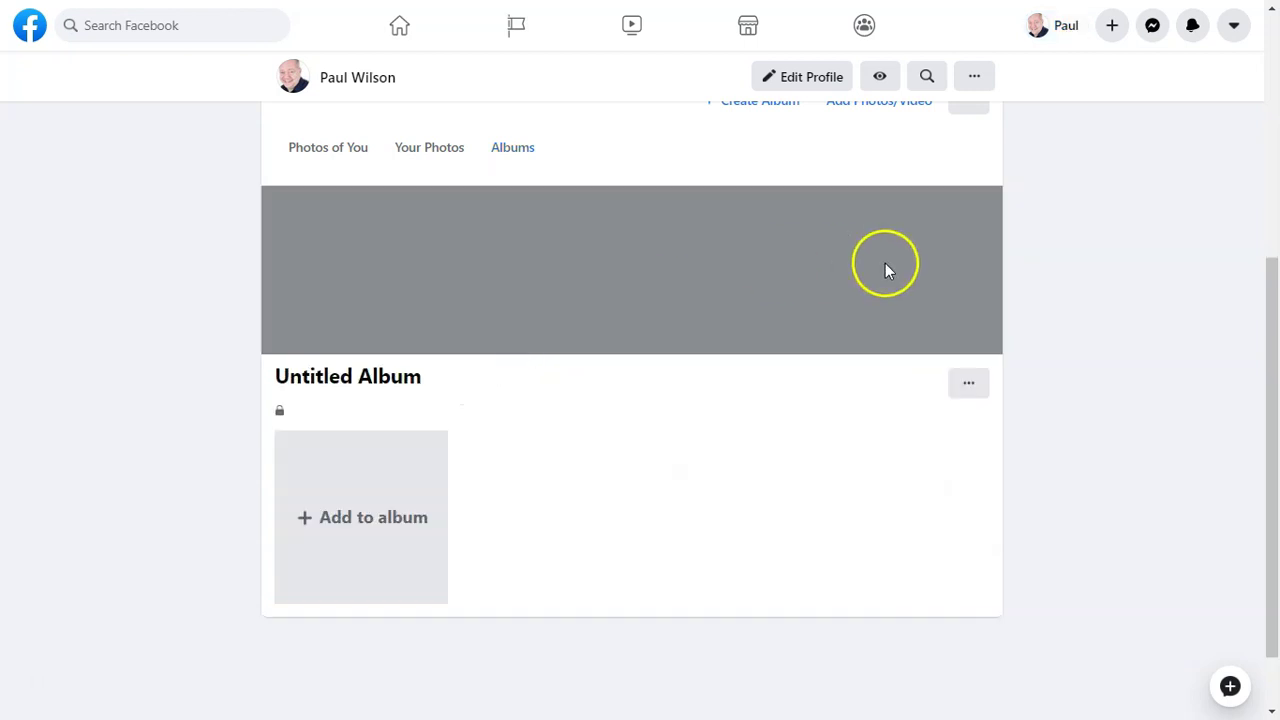
pyautogui.click(970, 387)
pyautogui.click(991, 461)
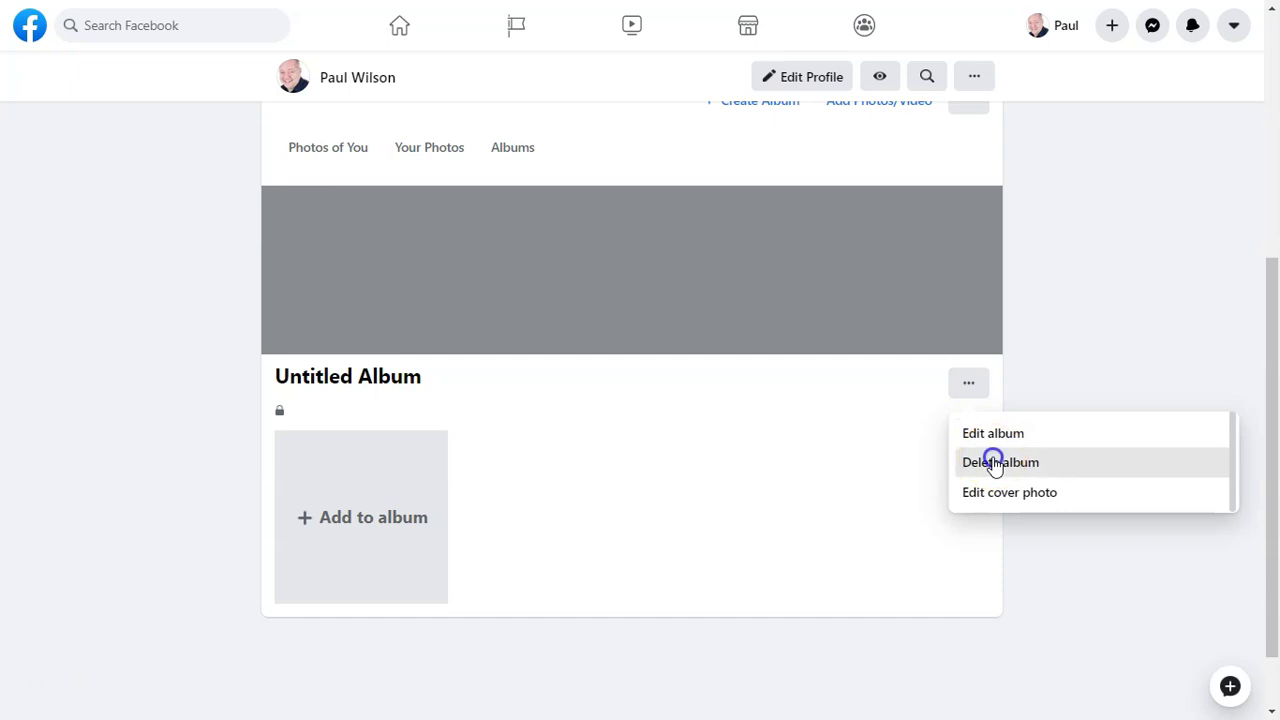
pyautogui.click(806, 410)
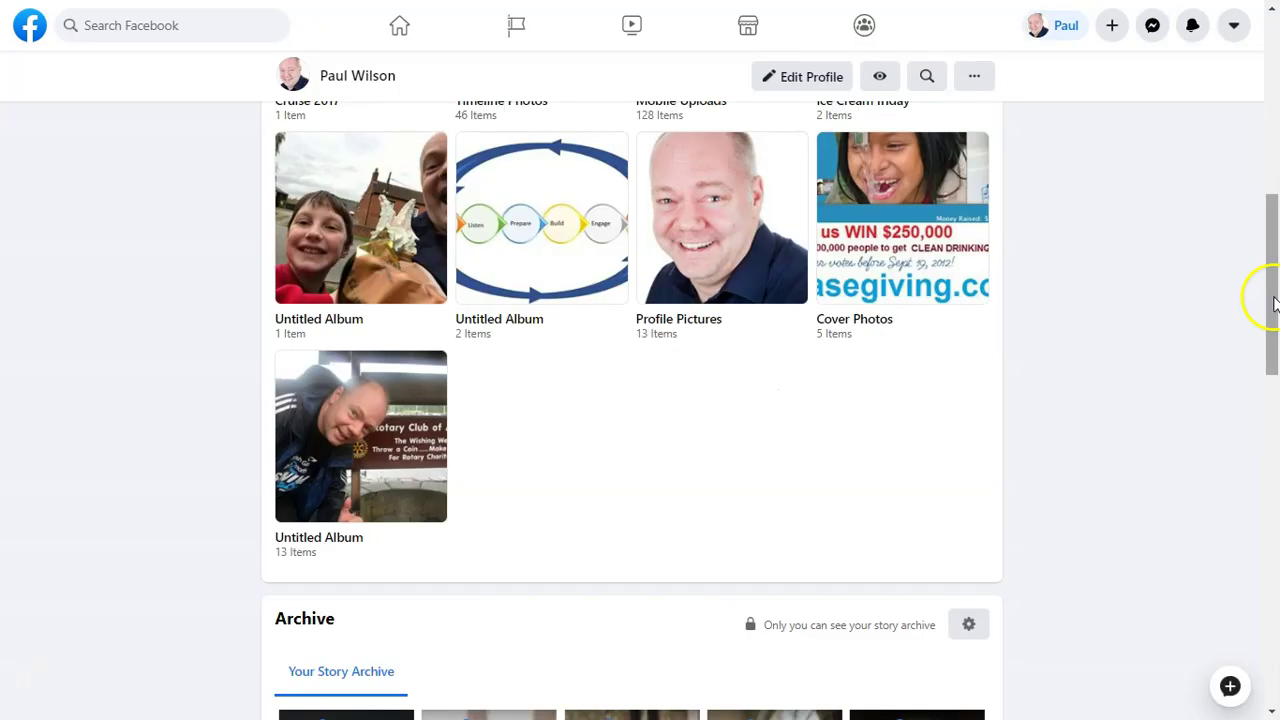
pyautogui.moveTo(1274, 294); pyautogui.dragTo(1275, 565)
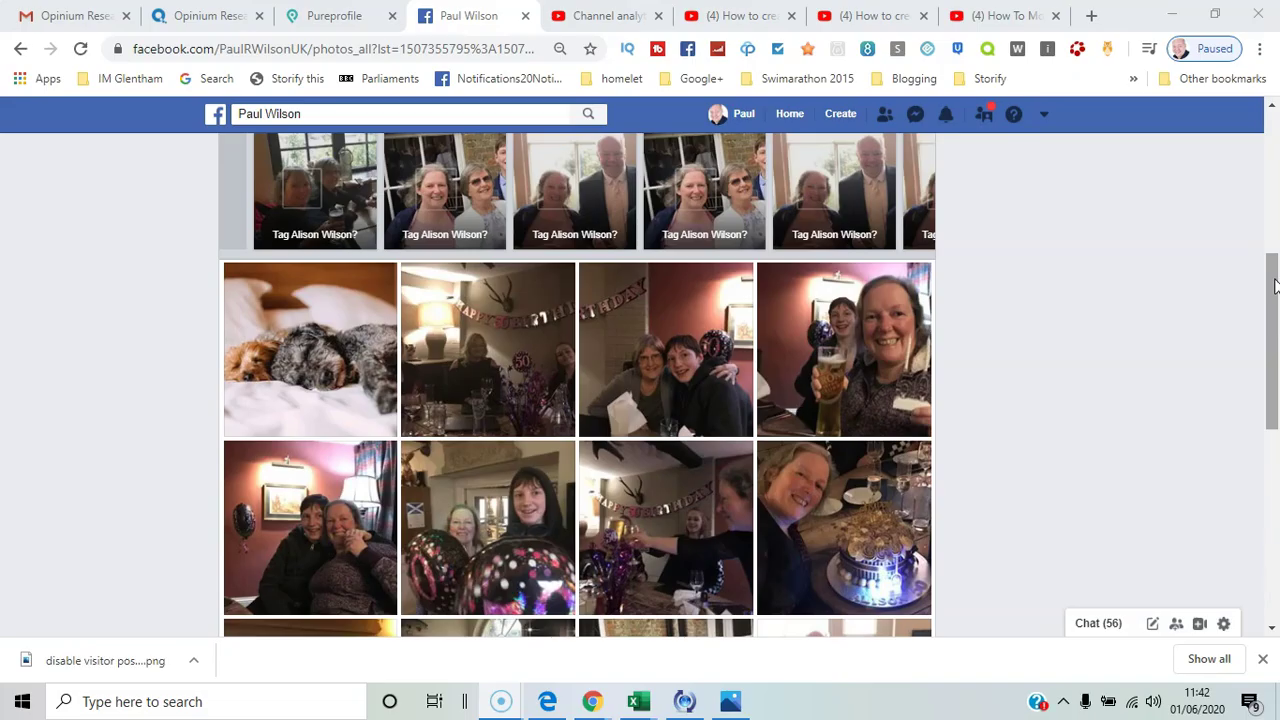
# Step: Scroll through the Archive and Videos sections toward Your Photos and its tag suggestions
pyautogui.moveTo(1275, 287); pyautogui.dragTo(1268, 214)
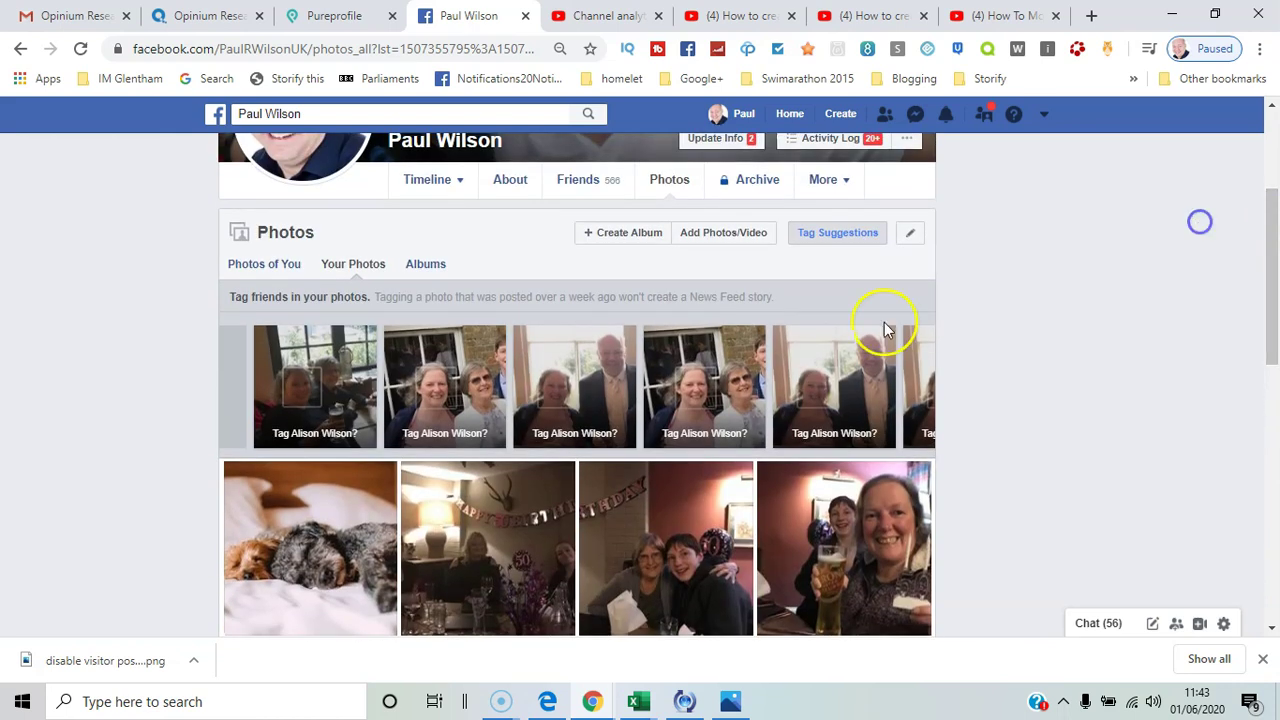
# Step: Move the sleeping dog photo from Timeline Photos into the Cruise 2017 album
pyautogui.moveTo(1268, 234); pyautogui.dragTo(1272, 322)
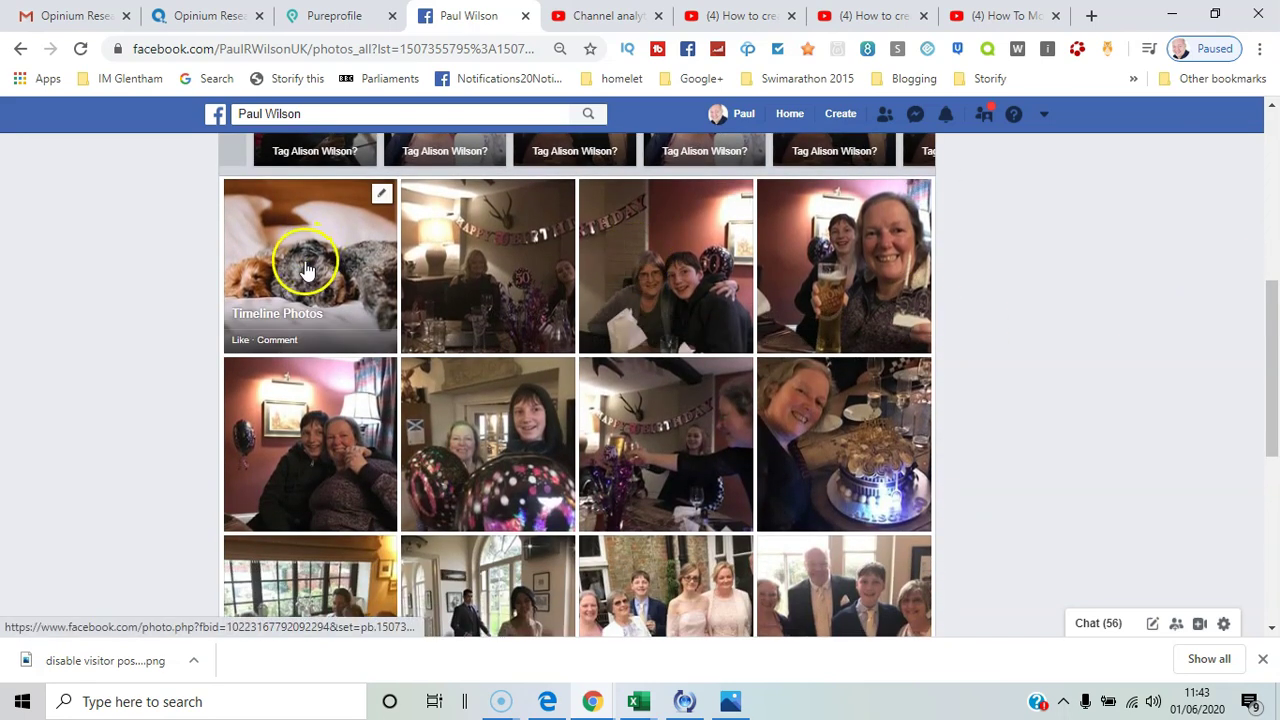
pyautogui.click(377, 171)
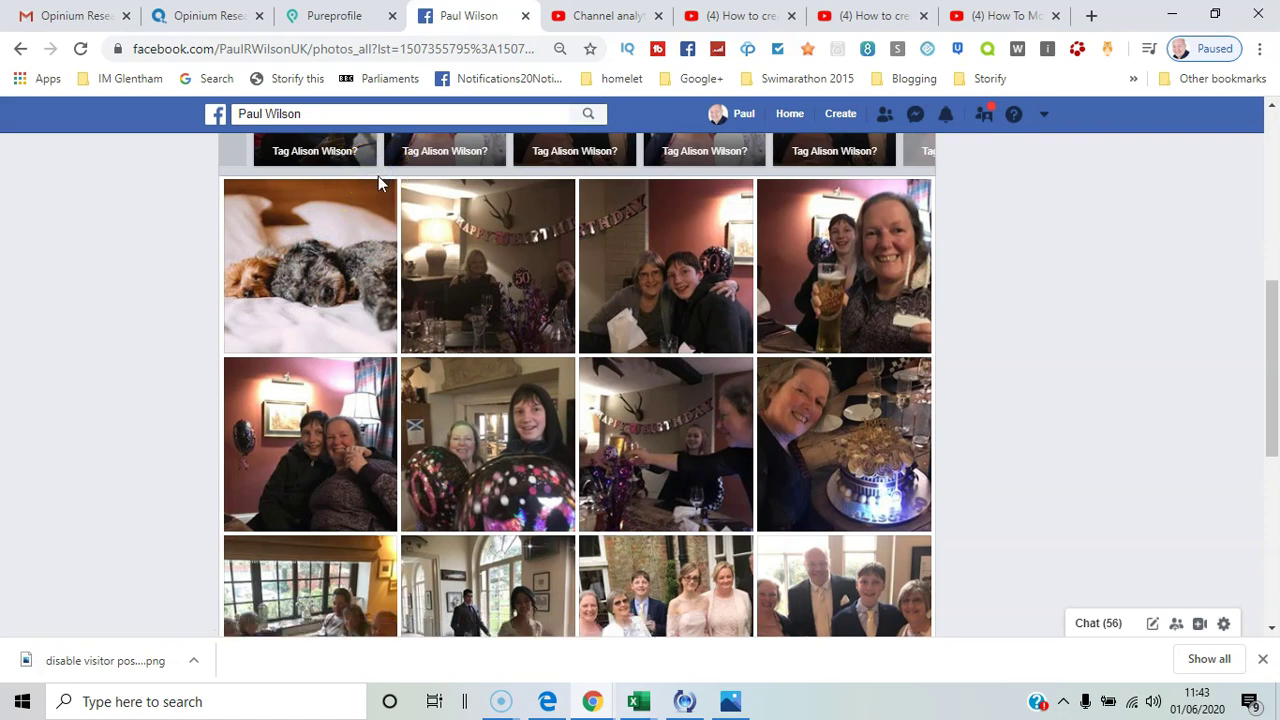
pyautogui.click(382, 194)
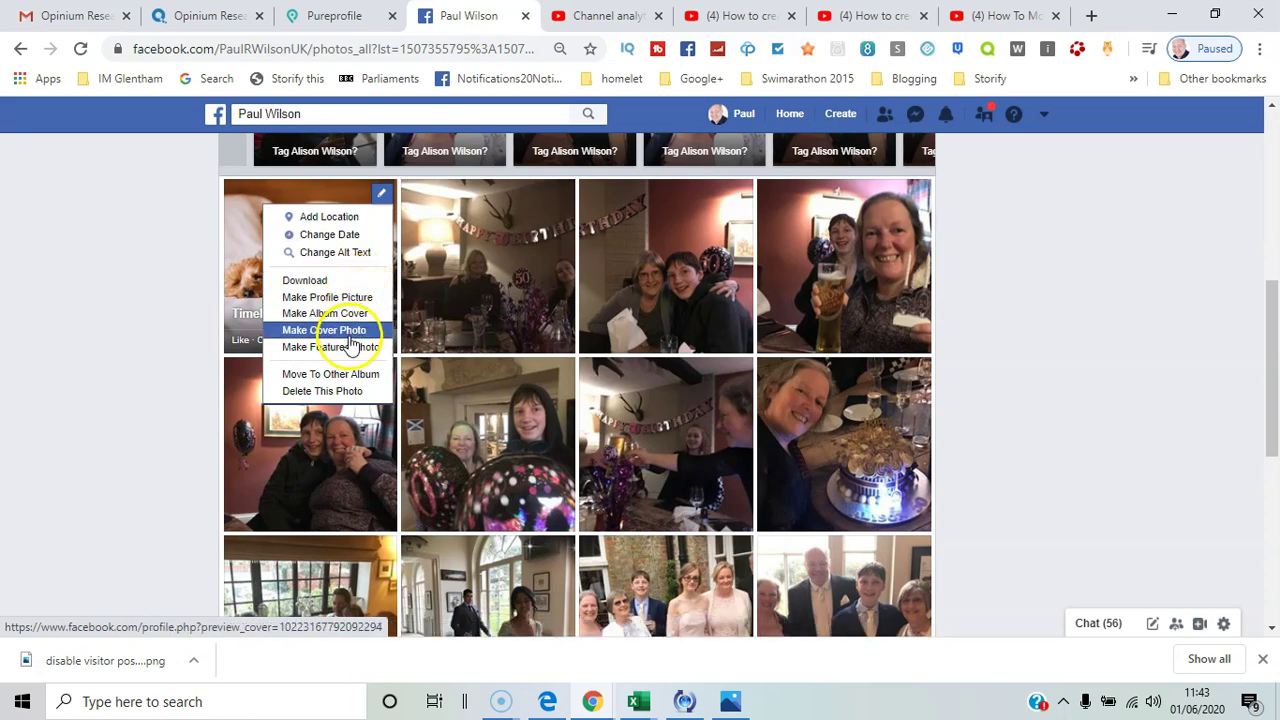
pyautogui.click(350, 374)
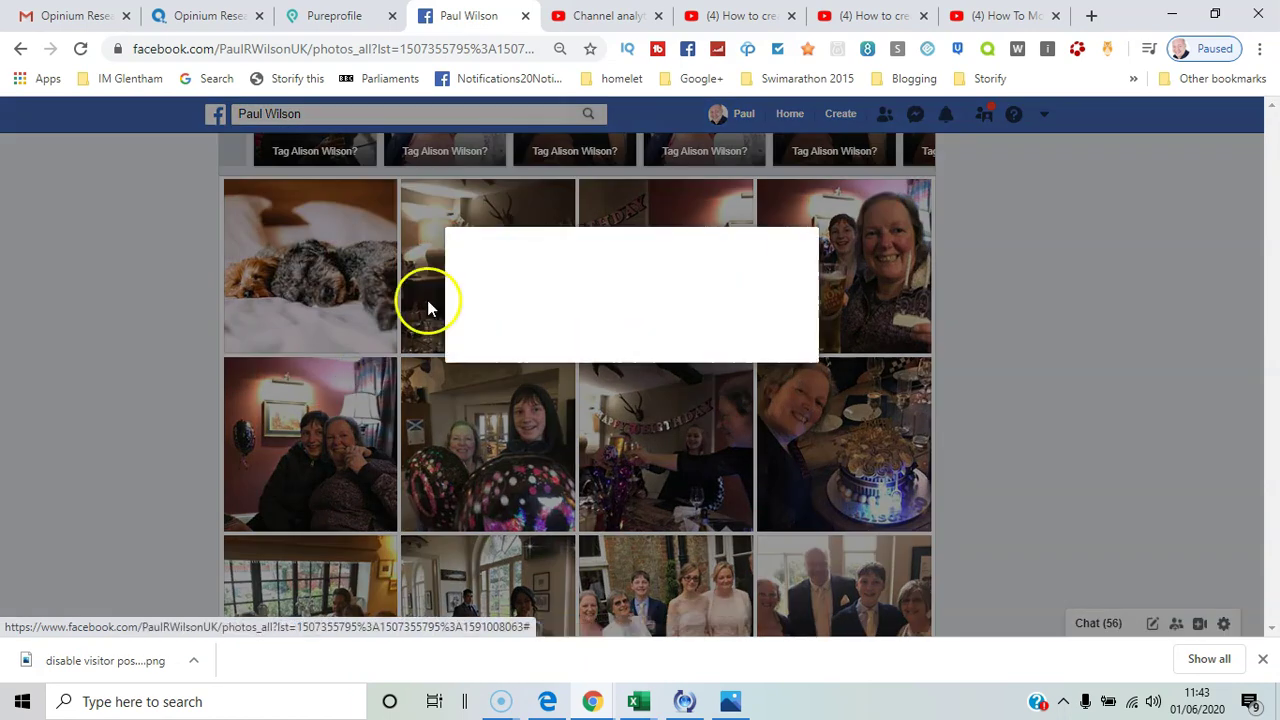
pyautogui.click(742, 284)
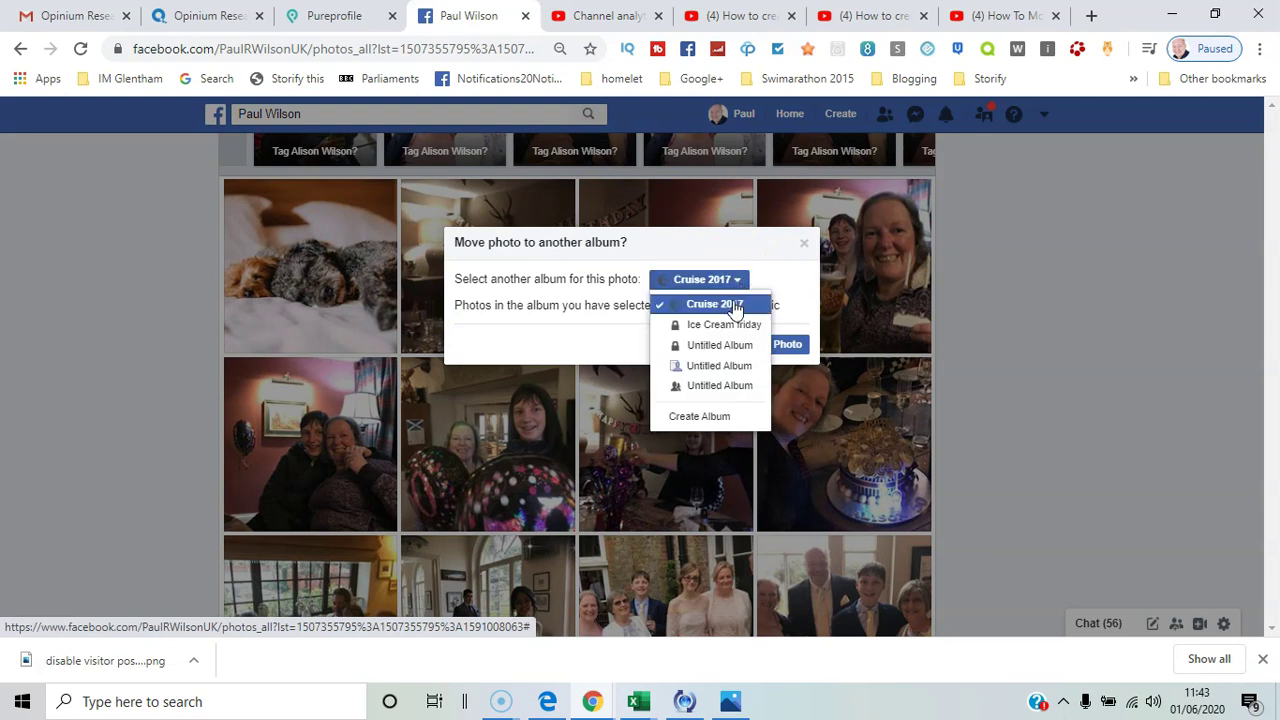
pyautogui.click(733, 303)
pyautogui.click(768, 347)
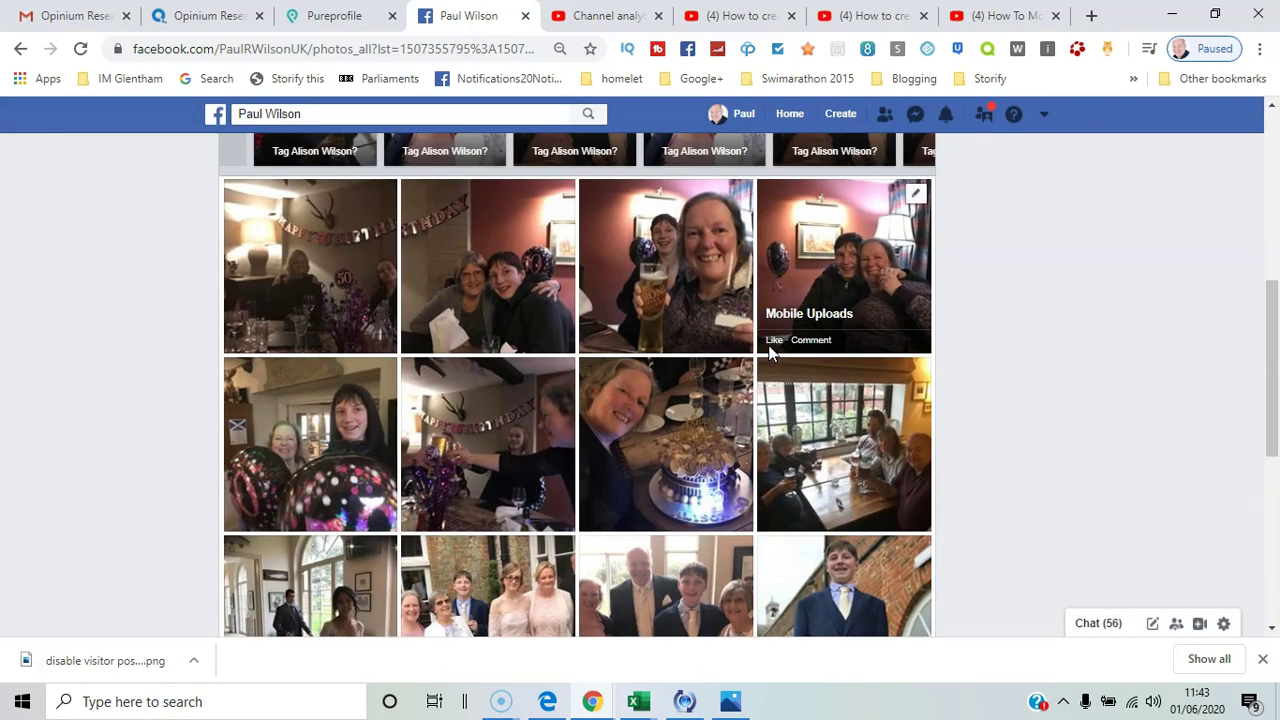
# Step: Switch to the new Facebook design, then open and close the first photo's edit options
pyautogui.click(1043, 115)
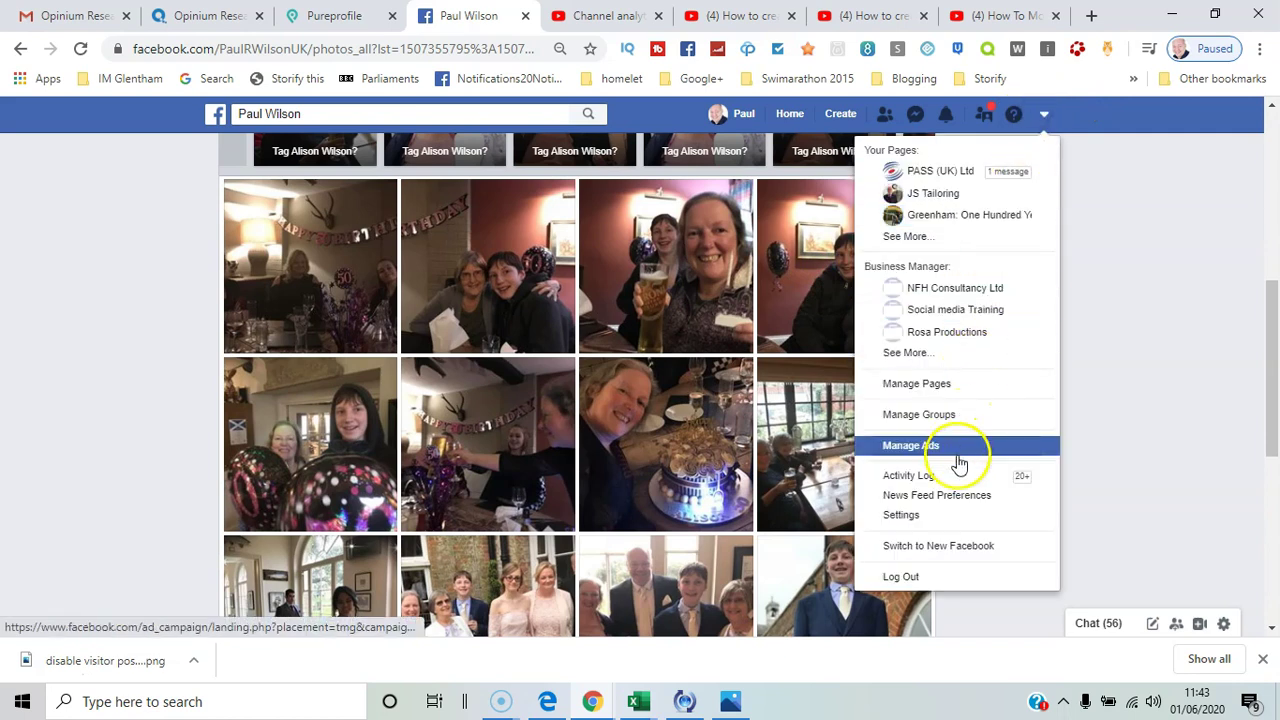
pyautogui.click(965, 546)
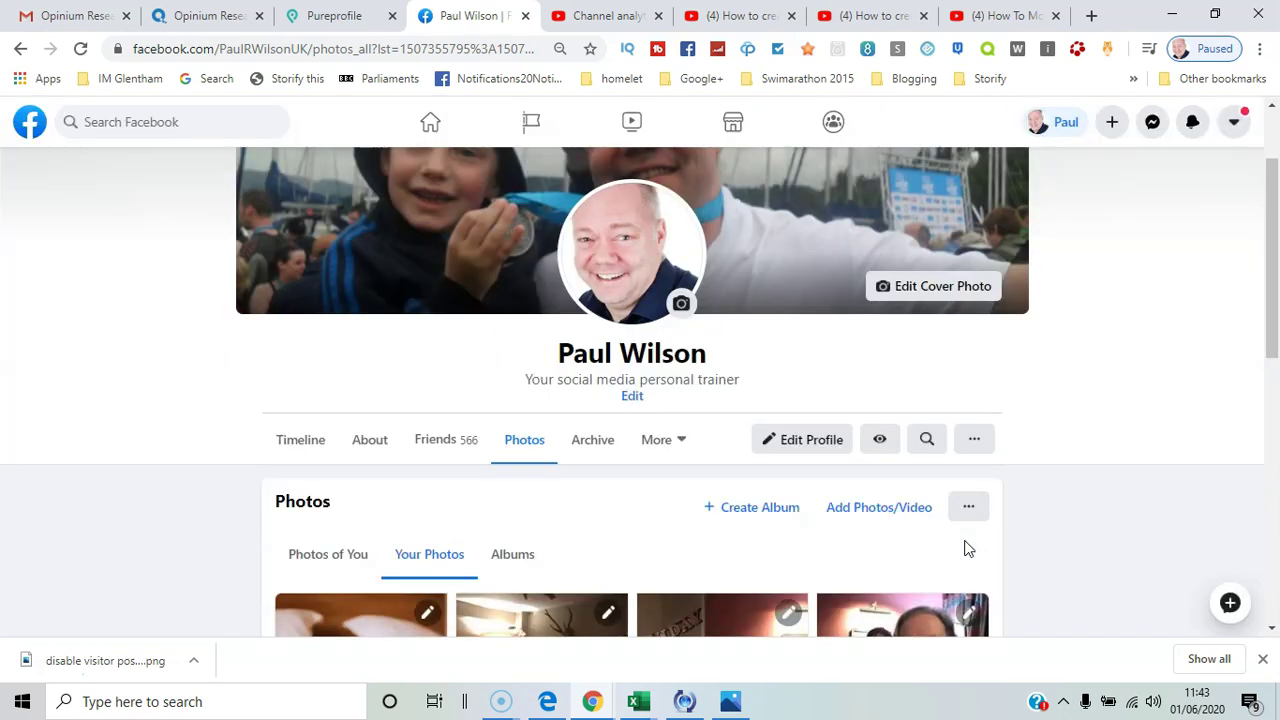
pyautogui.moveTo(1268, 165); pyautogui.dragTo(1273, 262)
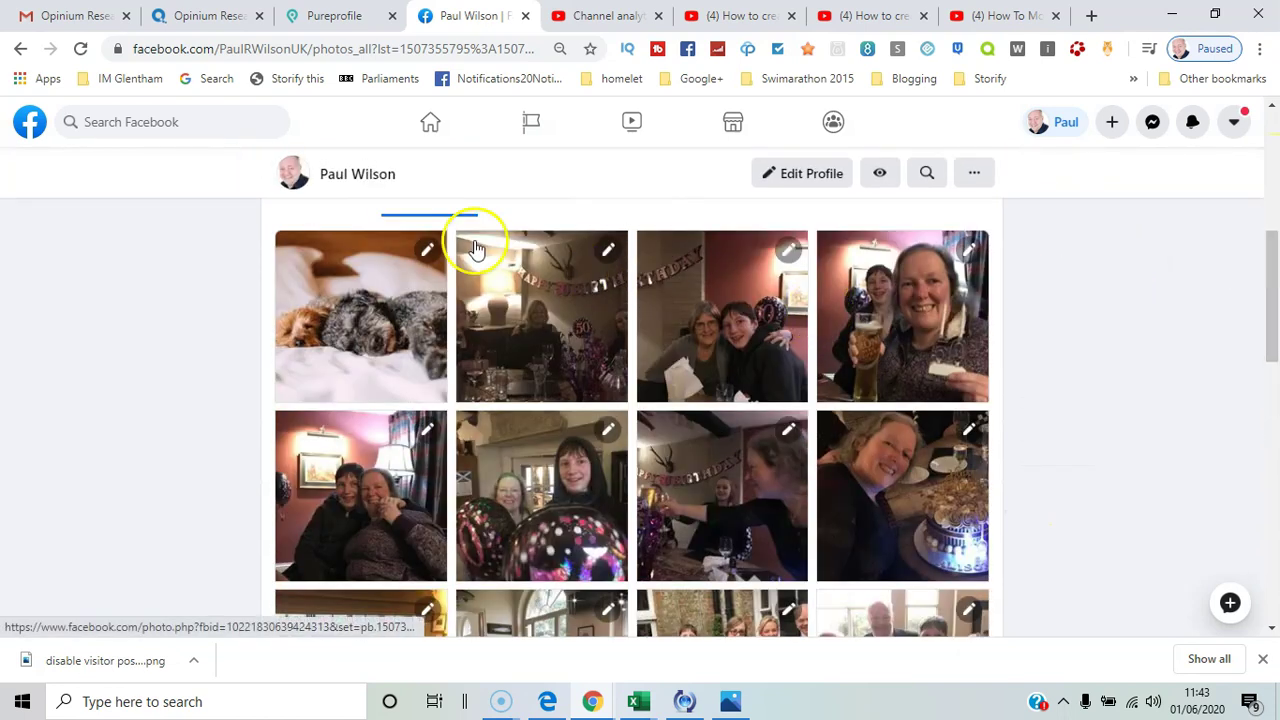
pyautogui.click(429, 249)
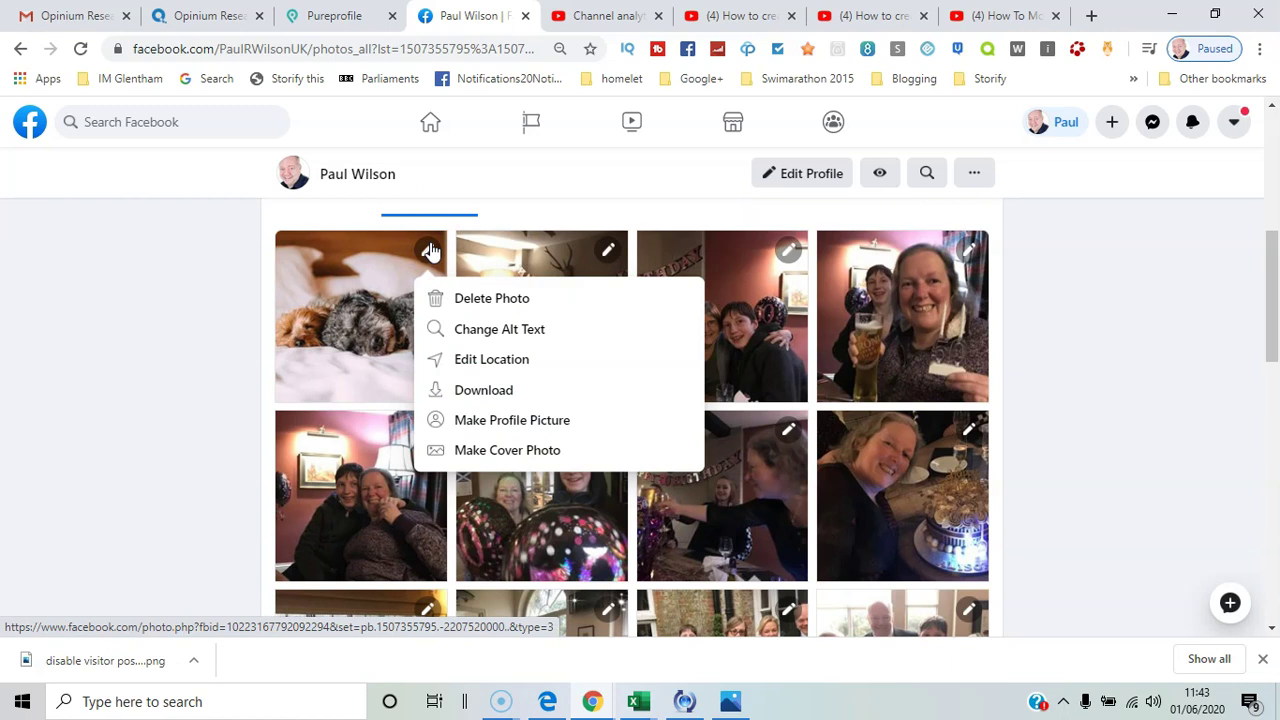
pyautogui.click(429, 249)
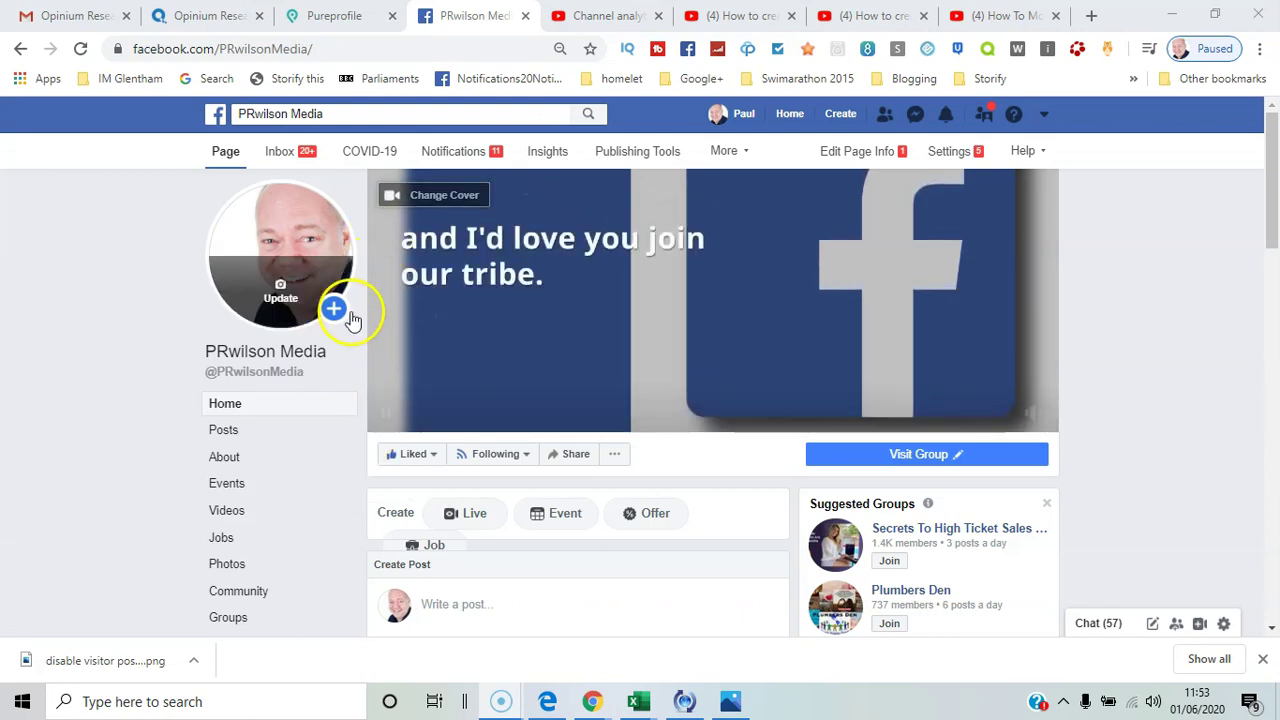
# Step: Start a new album from the Page's Photos, cancel the photo picker, and discard the empty album
pyautogui.click(228, 565)
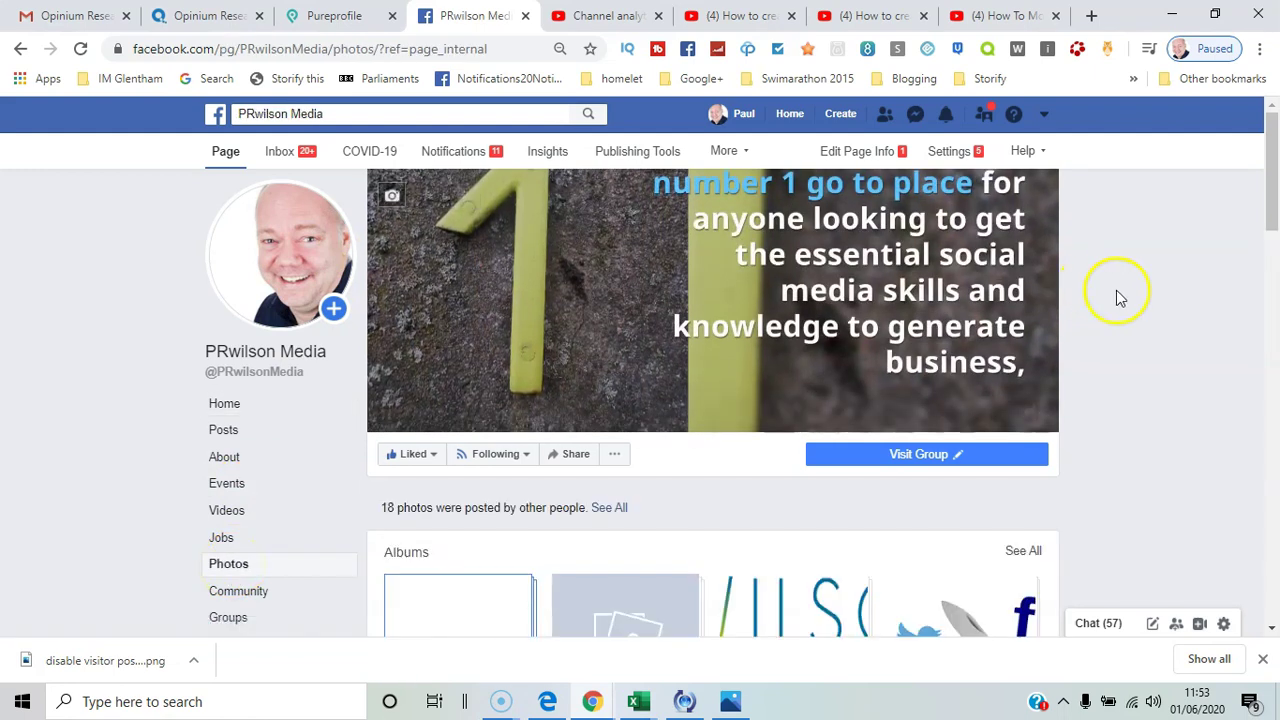
pyautogui.moveTo(1270, 168); pyautogui.dragTo(1270, 226)
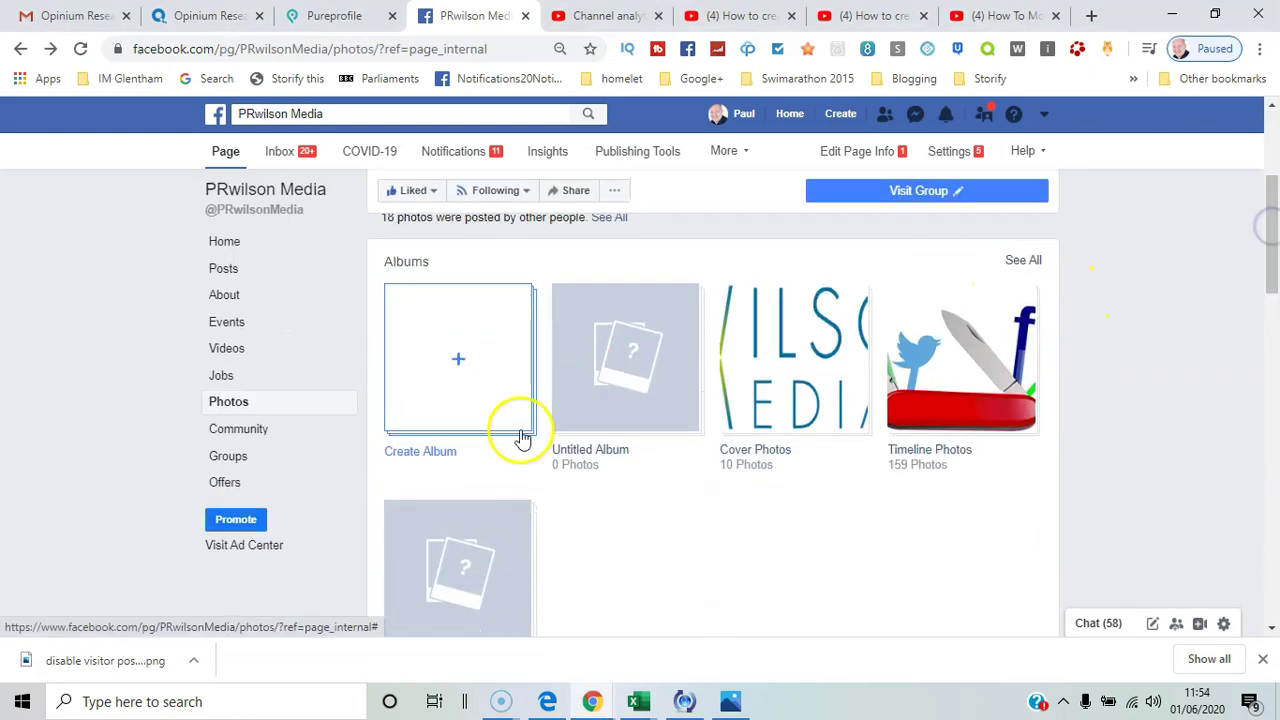
pyautogui.click(454, 455)
pyautogui.click(412, 318)
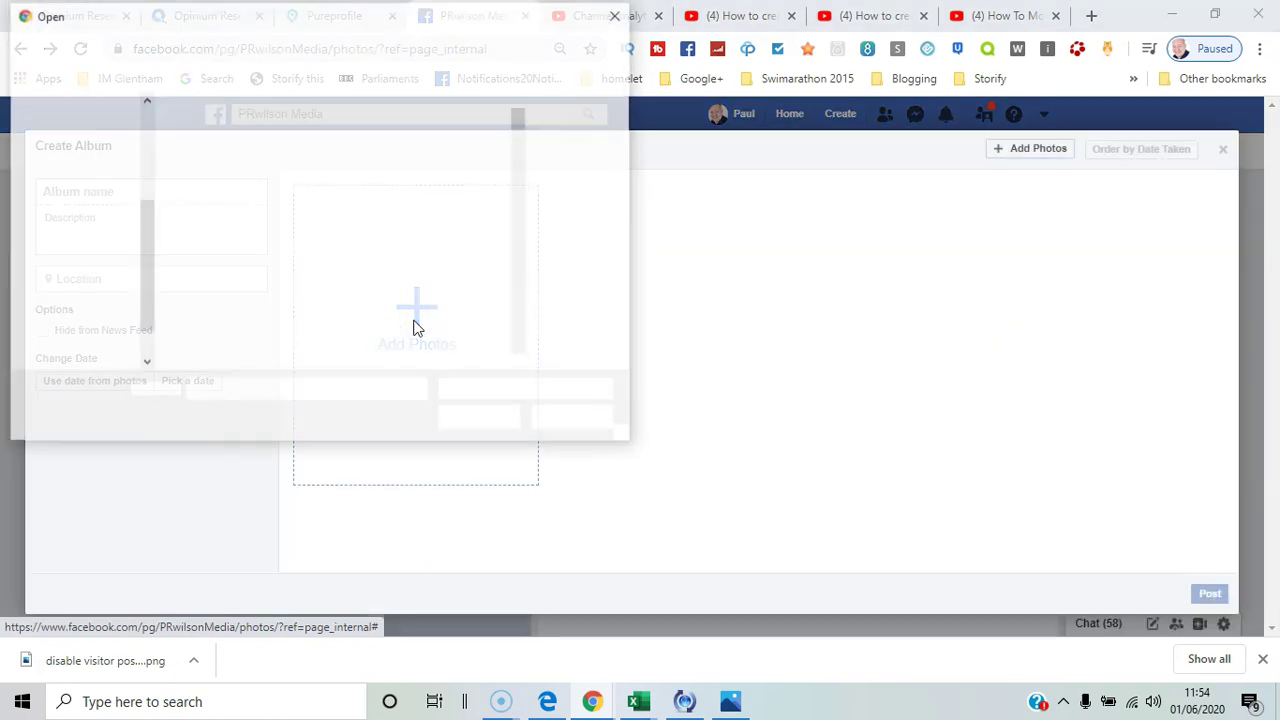
pyautogui.press('Escape')
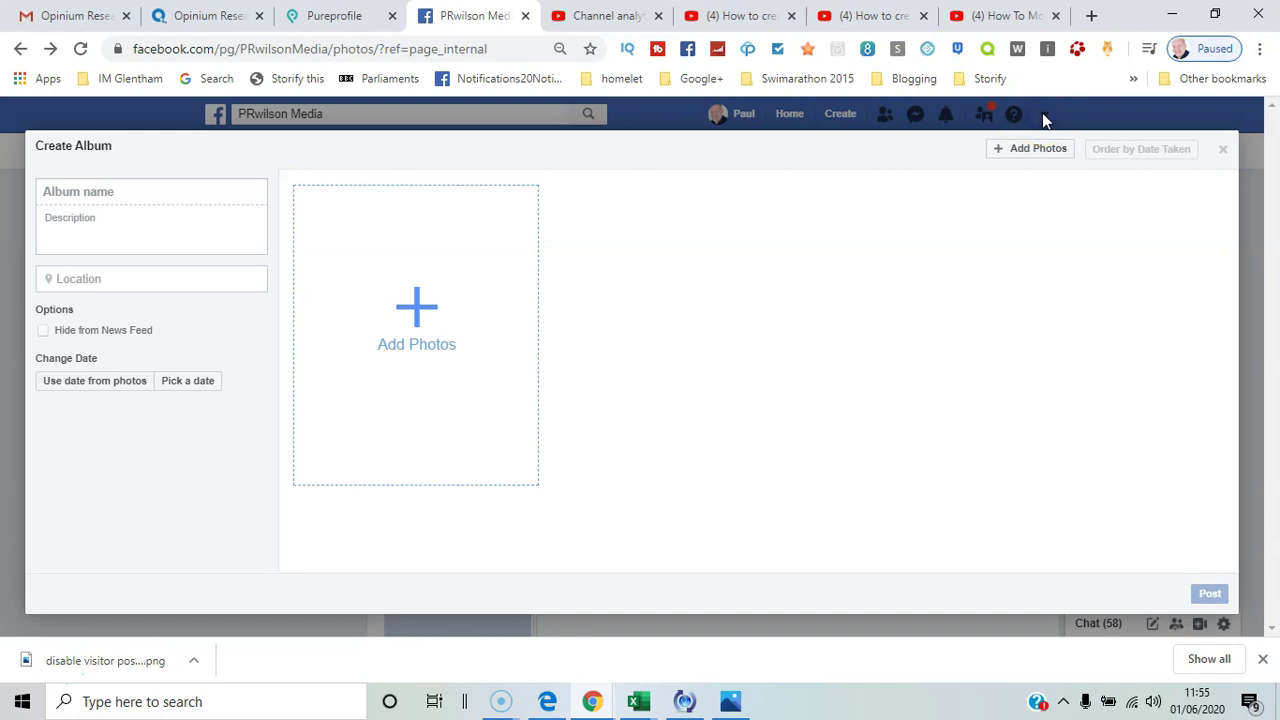
pyautogui.click(1043, 114)
pyautogui.click(966, 568)
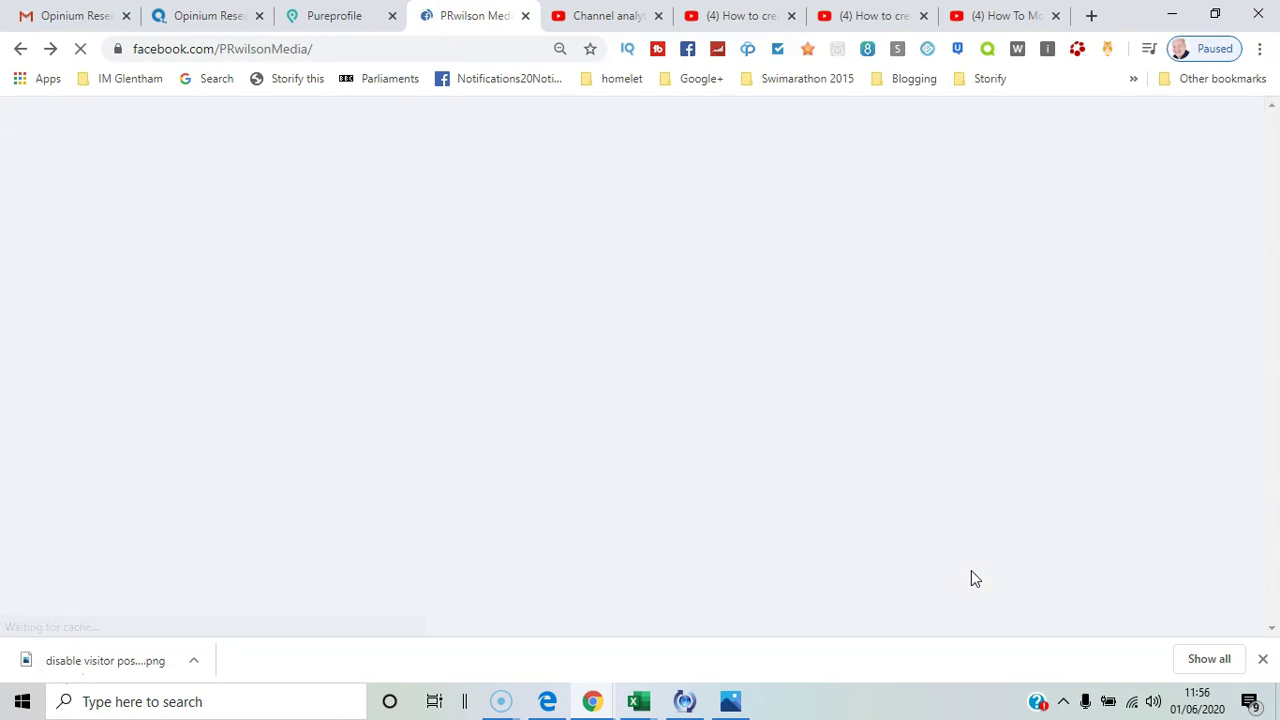
# Step: Open the Page's Photos via More, scroll through its albums, and start a new album
pyautogui.click(697, 286)
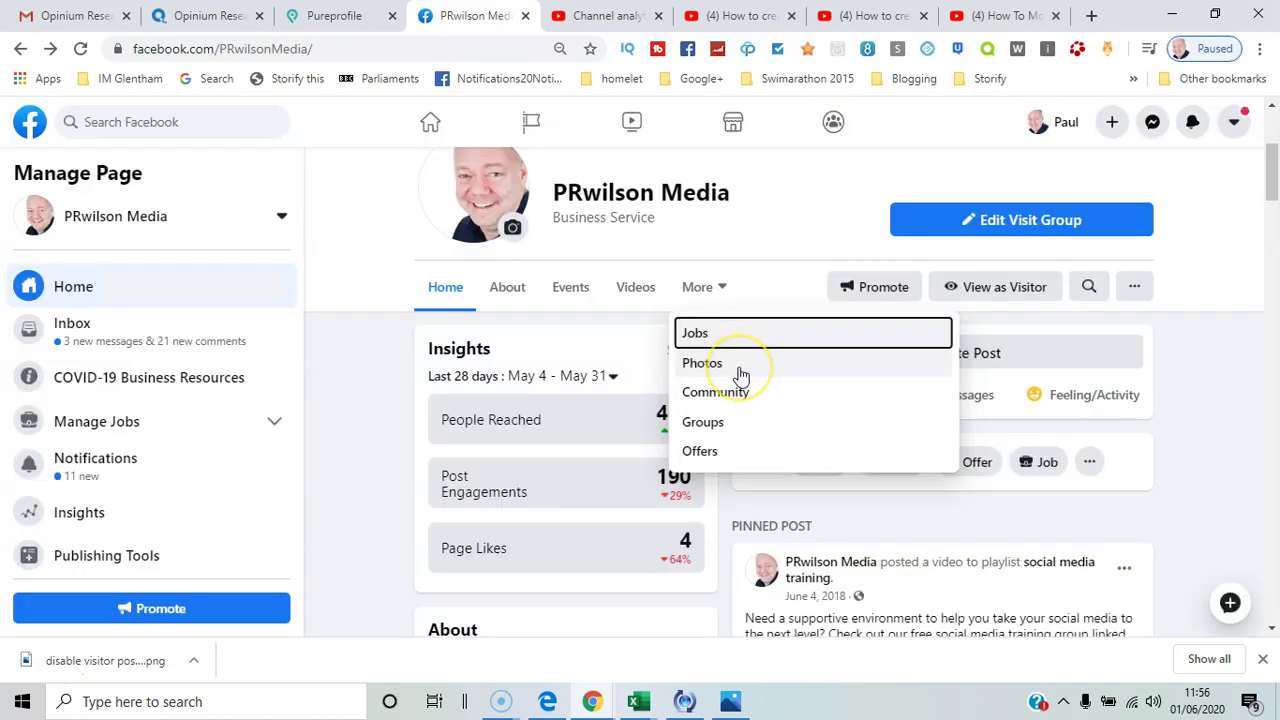
pyautogui.click(737, 371)
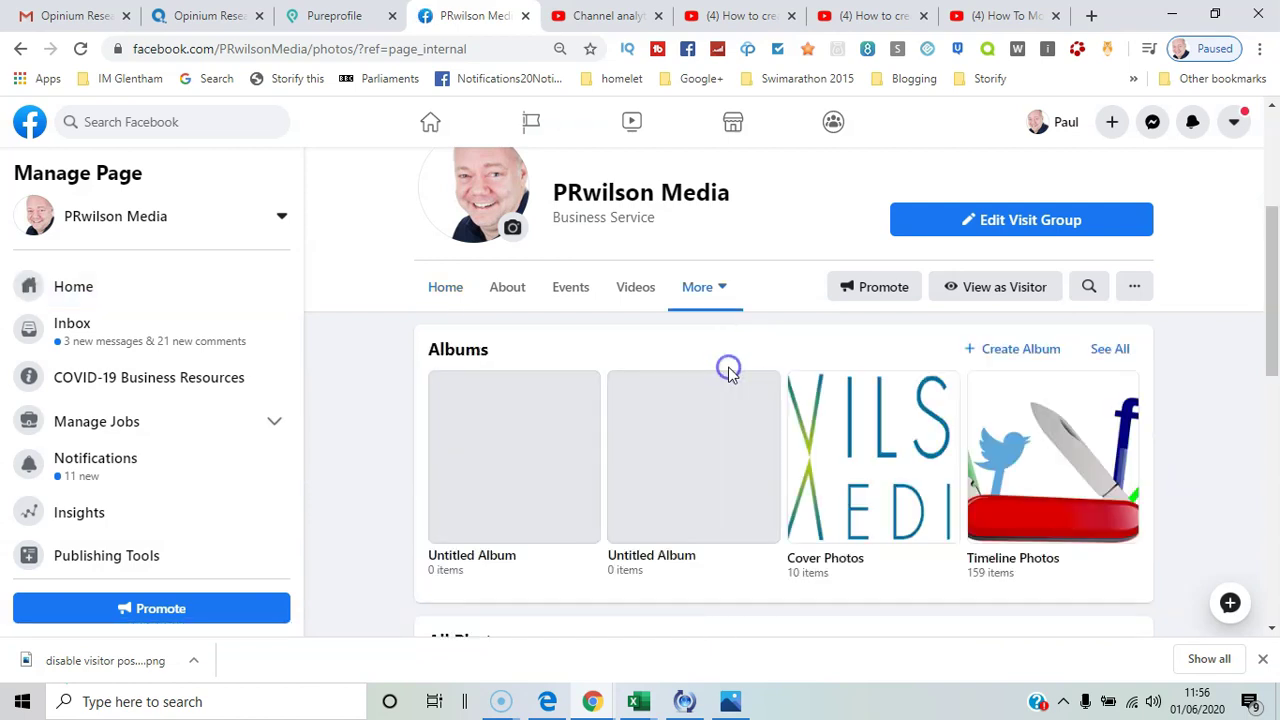
pyautogui.moveTo(1262, 280); pyautogui.dragTo(1273, 316)
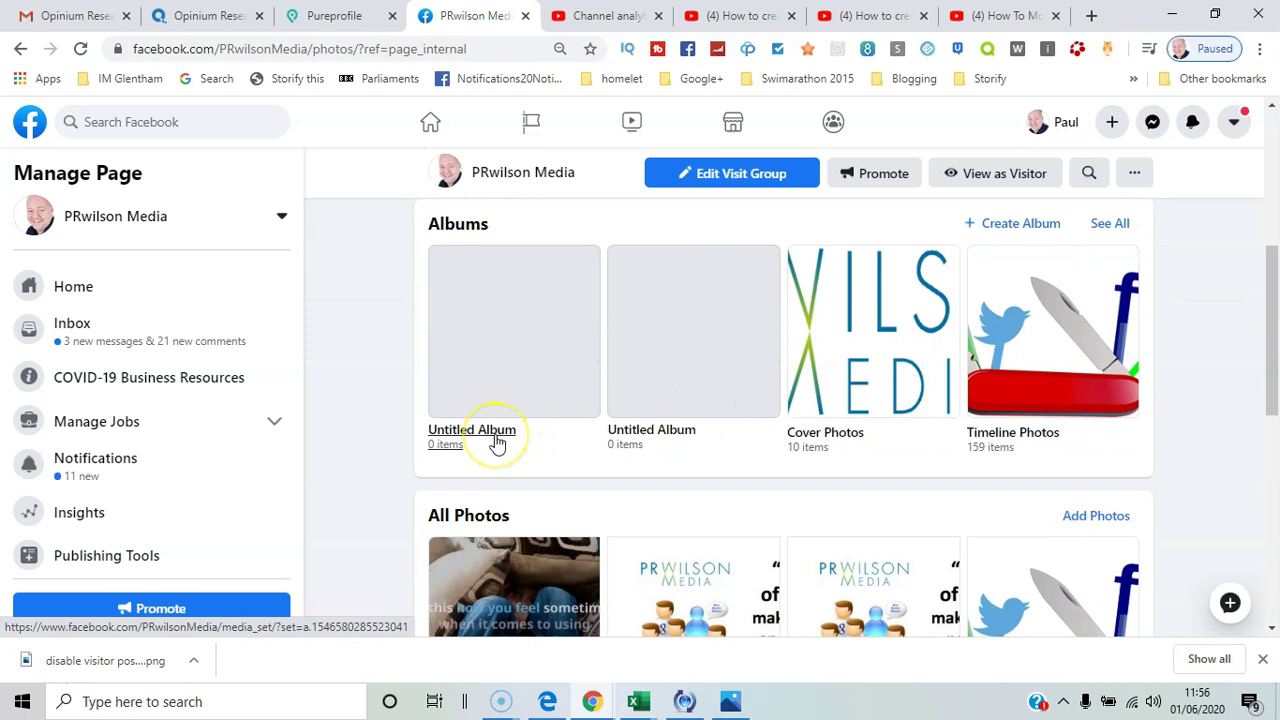
pyautogui.moveTo(1262, 312); pyautogui.dragTo(1268, 223)
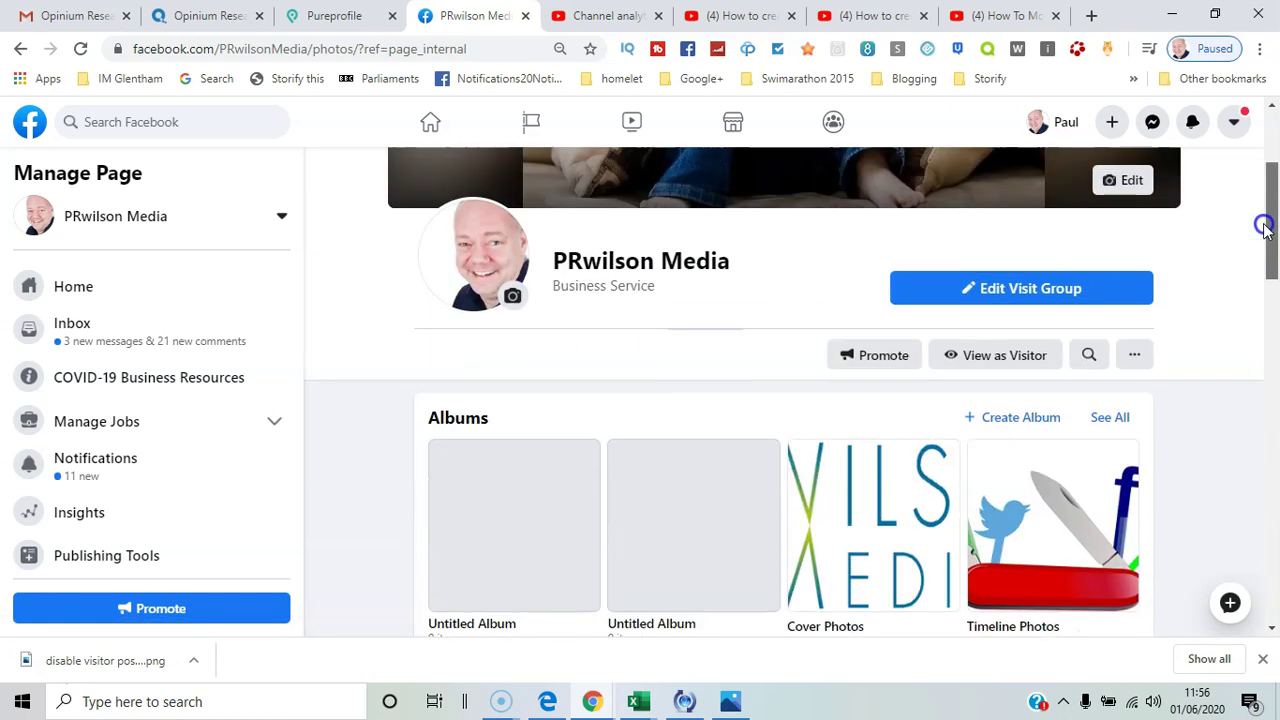
pyautogui.click(1004, 425)
pyautogui.click(1005, 427)
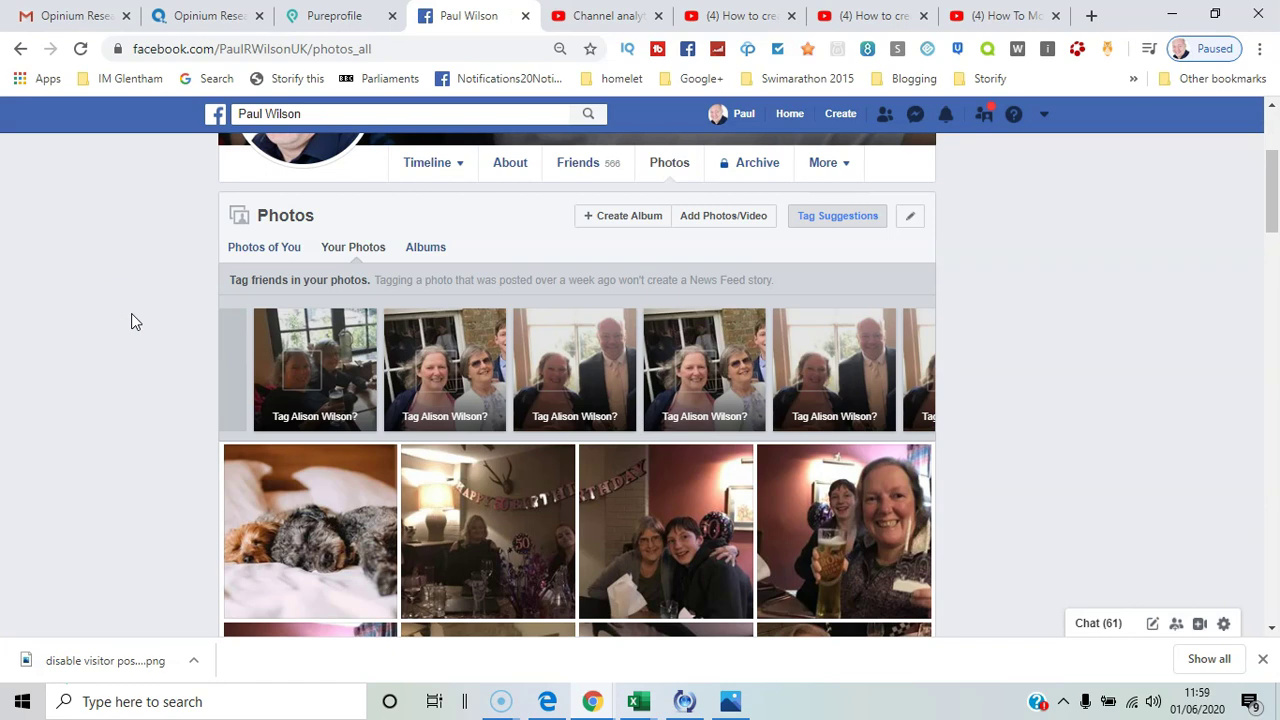
# Step: Dismiss the first two tag suggestions above the Your Photos grid
pyautogui.moveTo(286, 390)
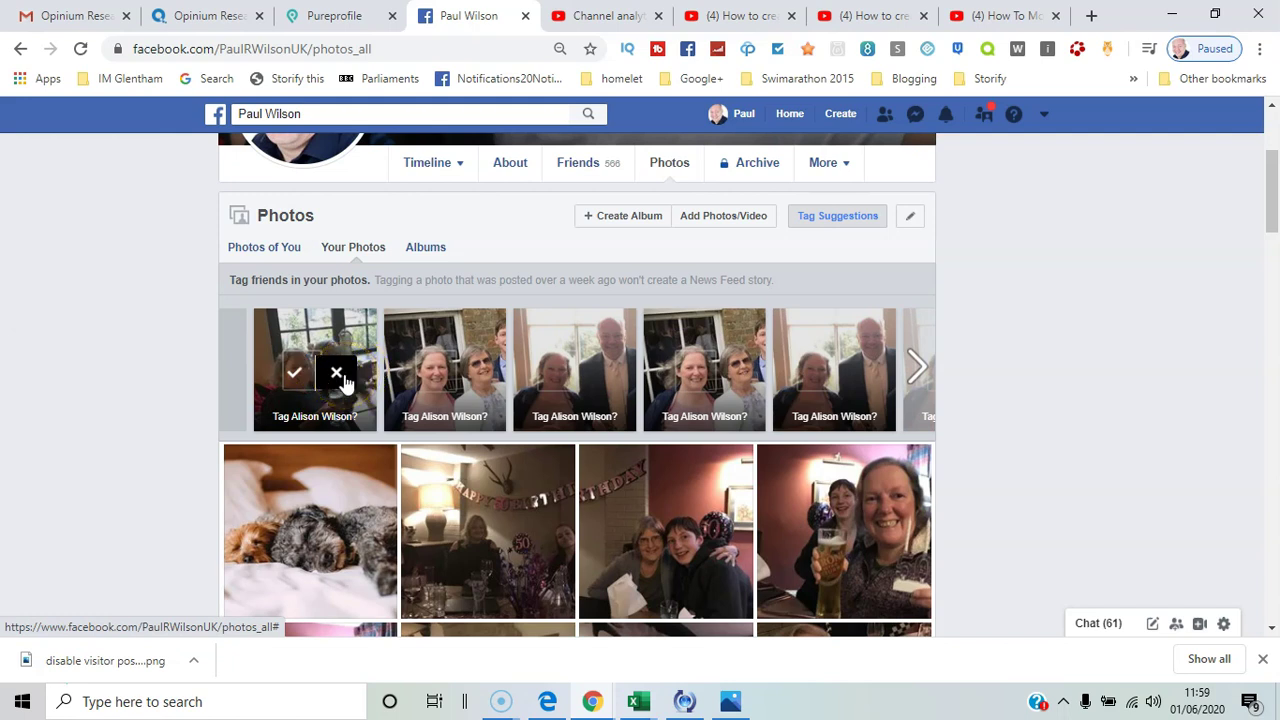
pyautogui.click(338, 376)
pyautogui.click(338, 377)
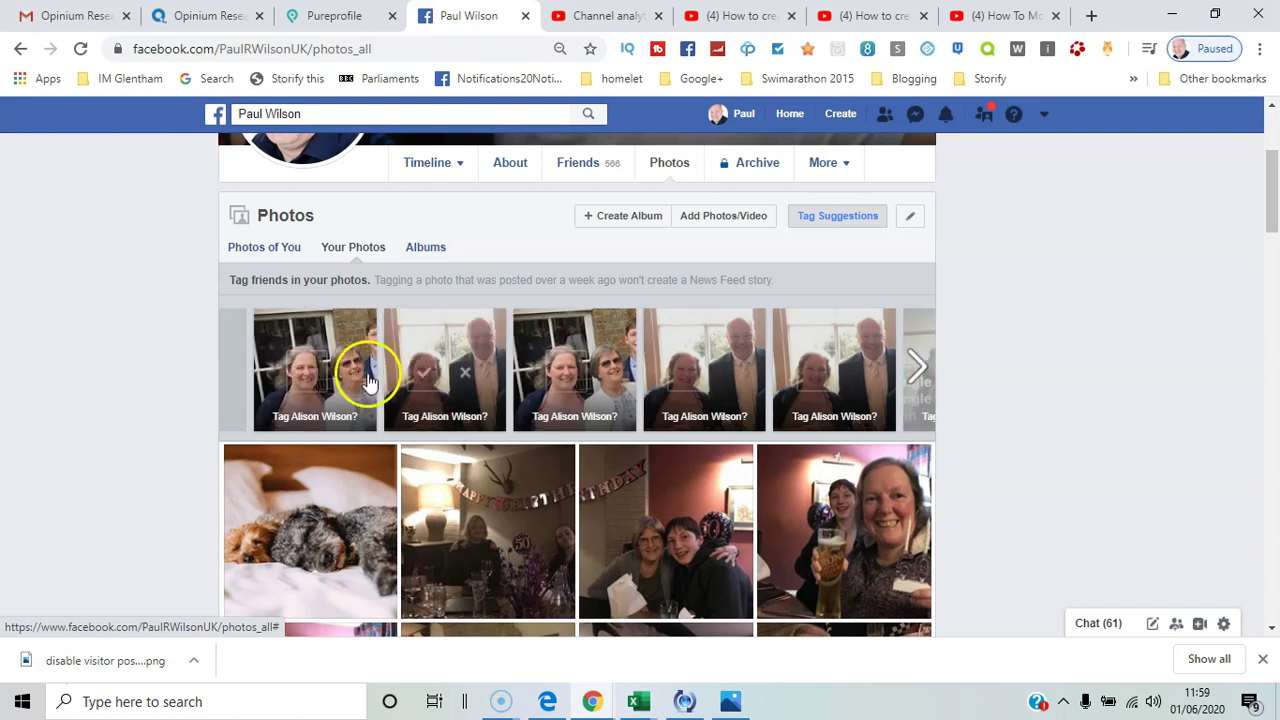